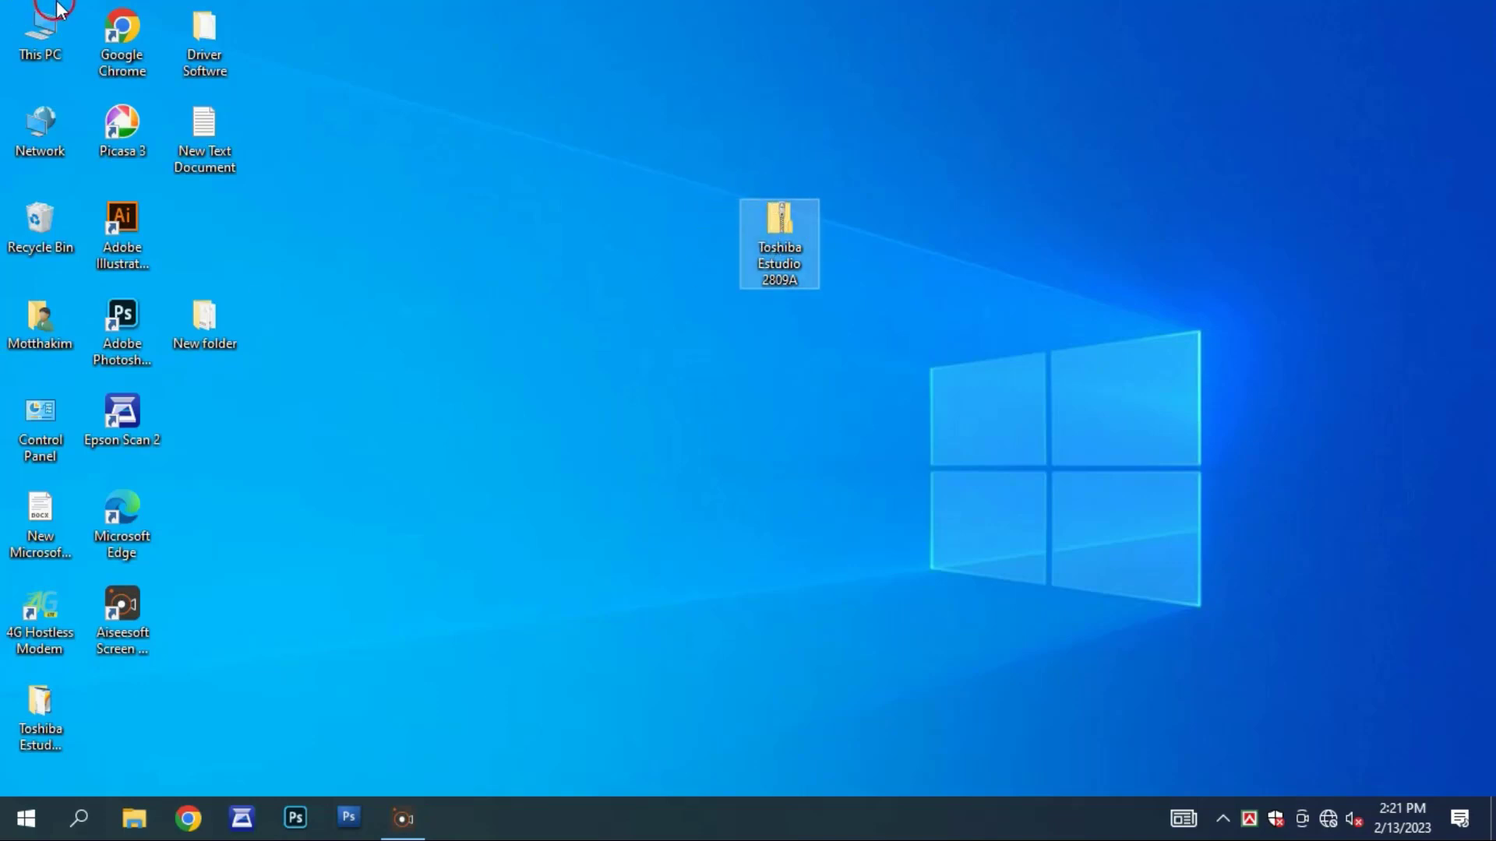
Extract the Toshiba Estudio 2809A zip archive onto the desktop with 7-Zip, replacing all existing files
click(204, 39)
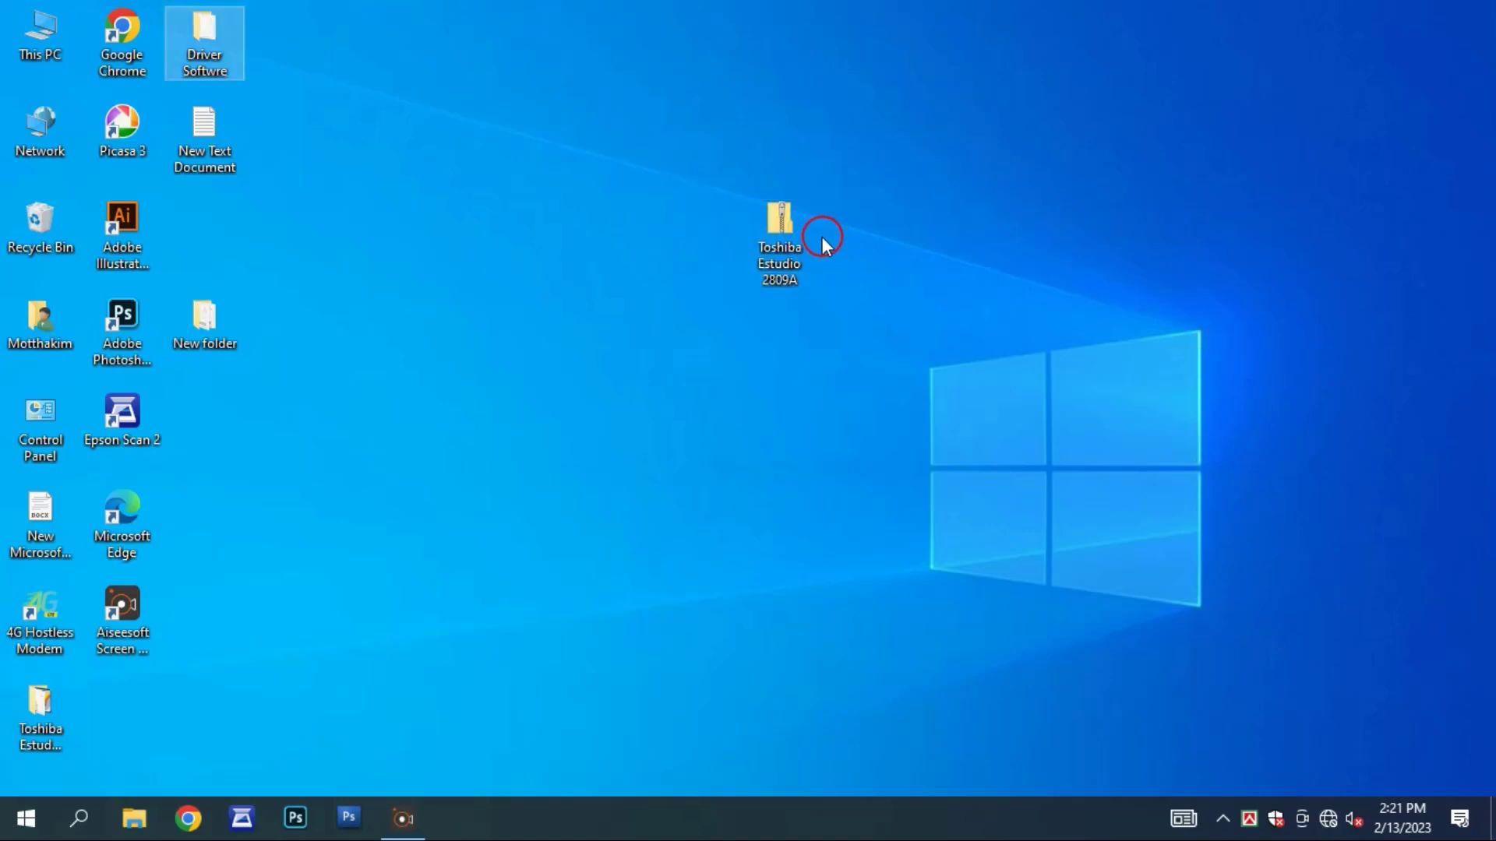
drag(777, 228, 695, 226)
right_click(695, 226)
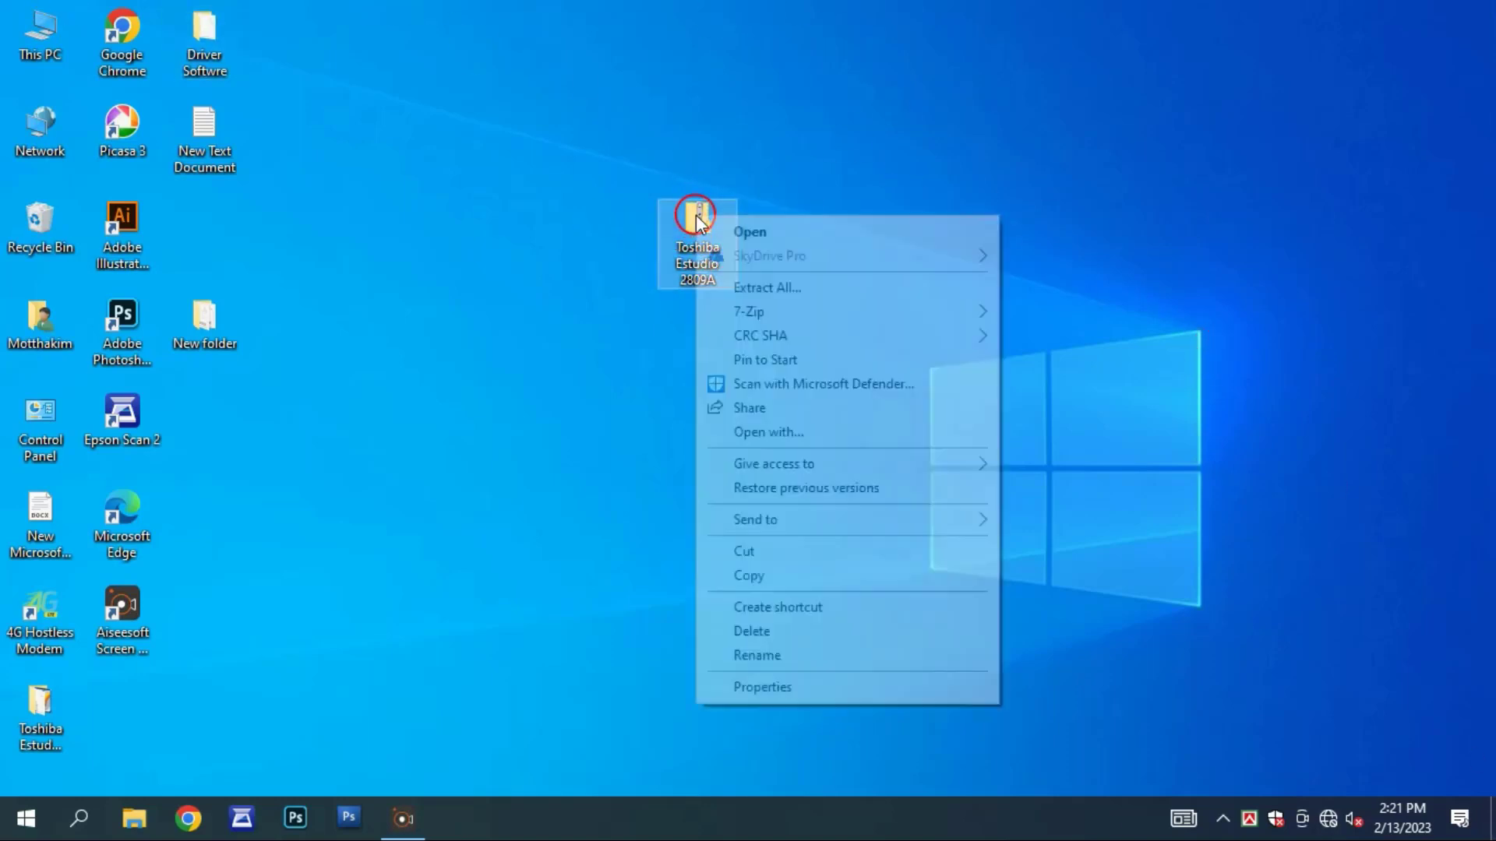
mouse_move(753, 316)
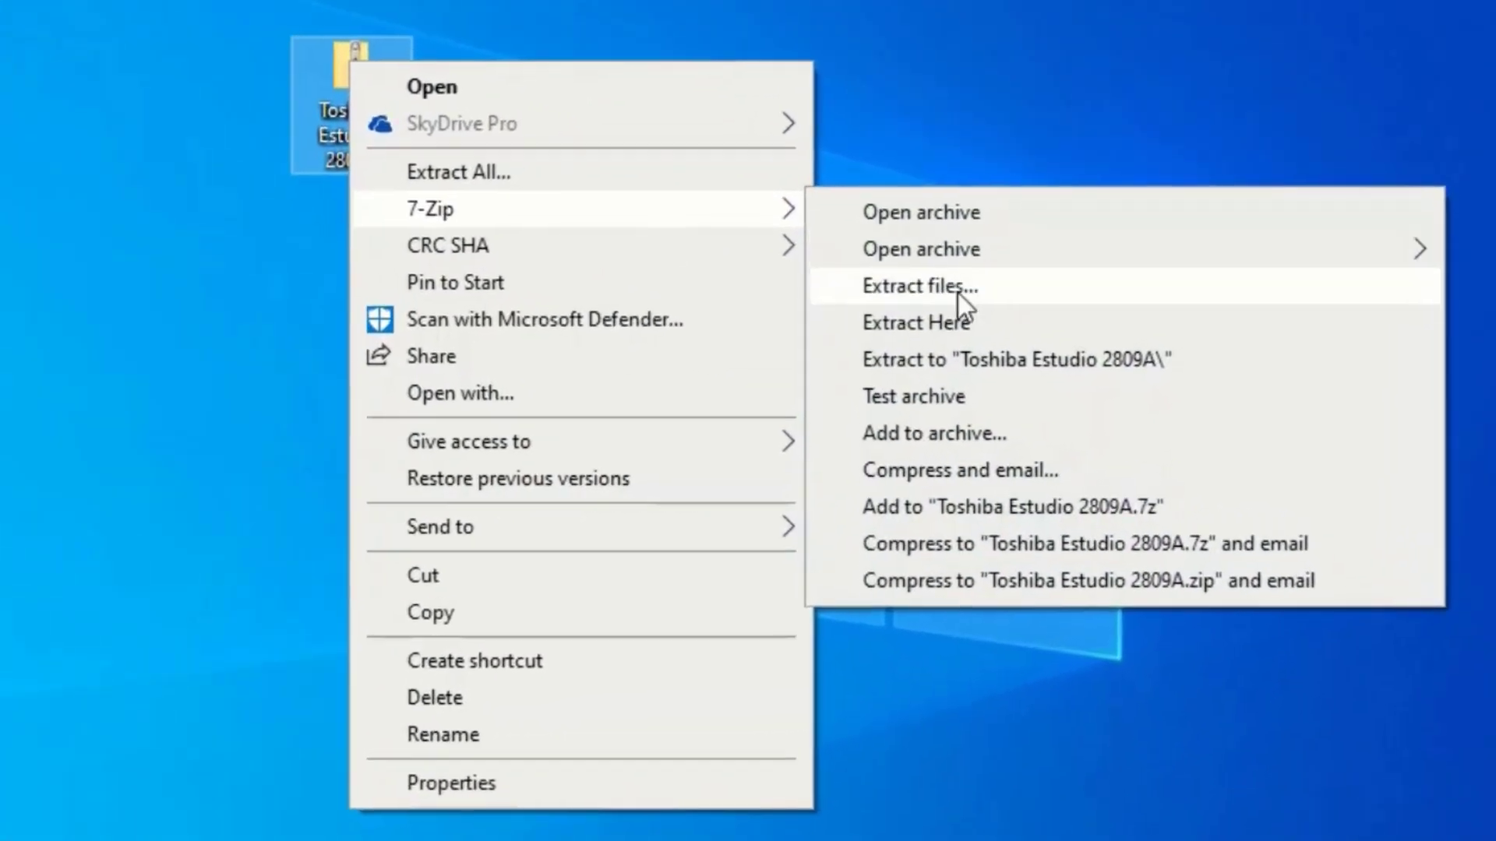
click(1012, 386)
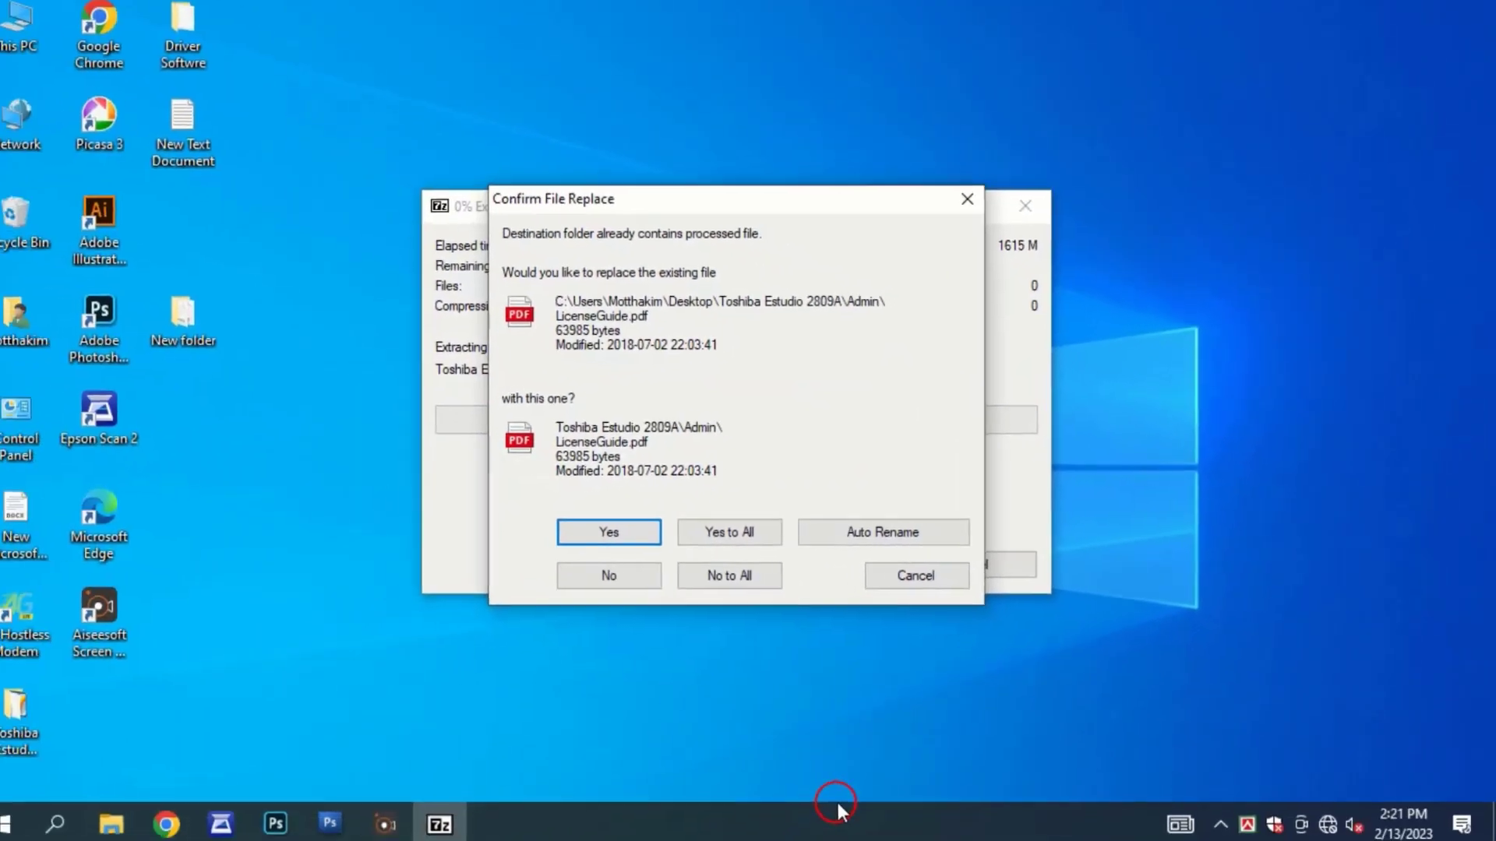
click(744, 536)
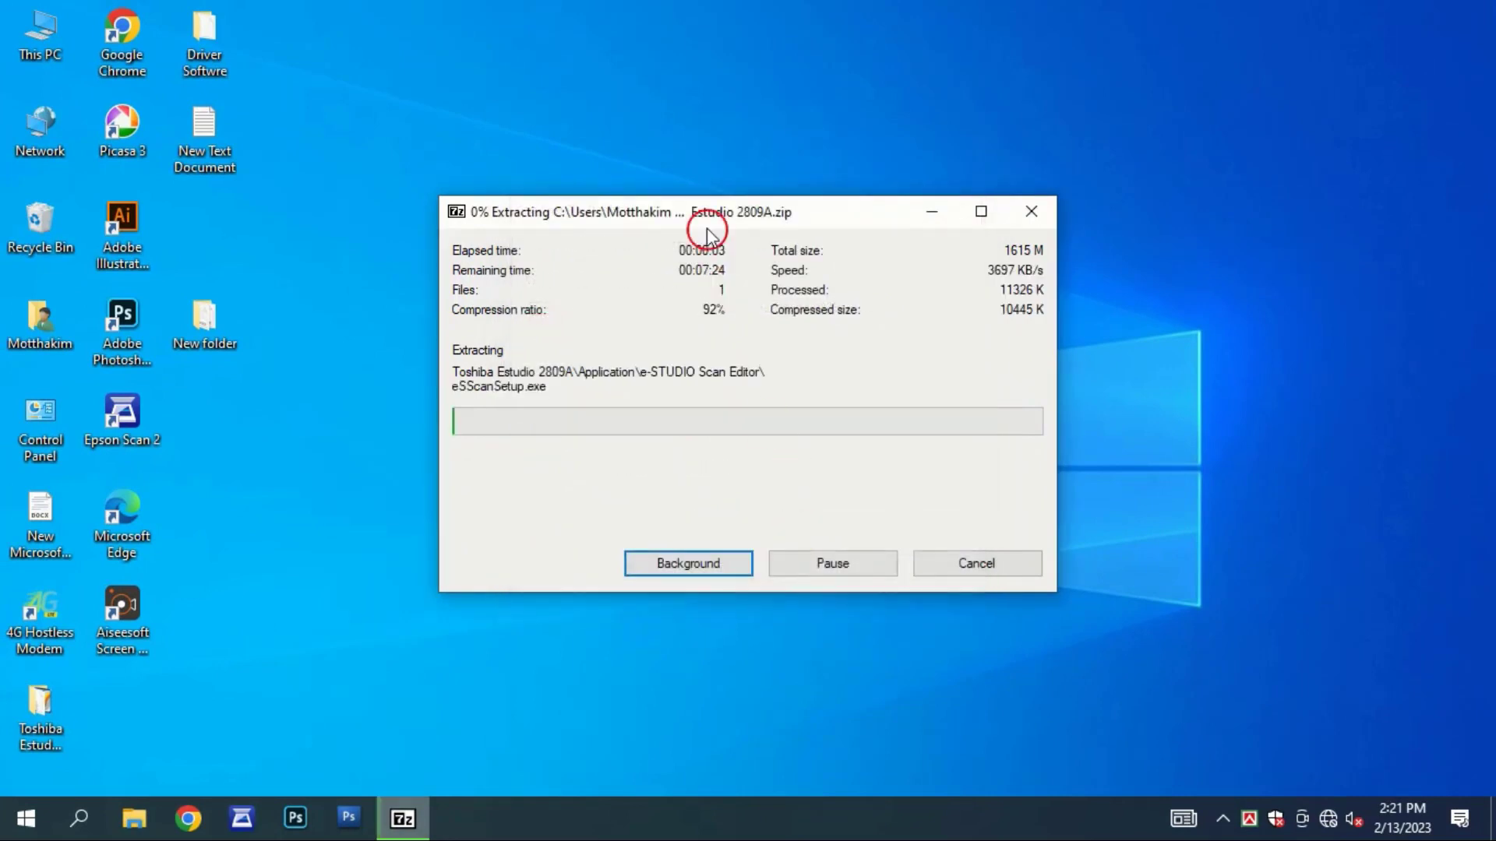
drag(695, 205, 703, 117)
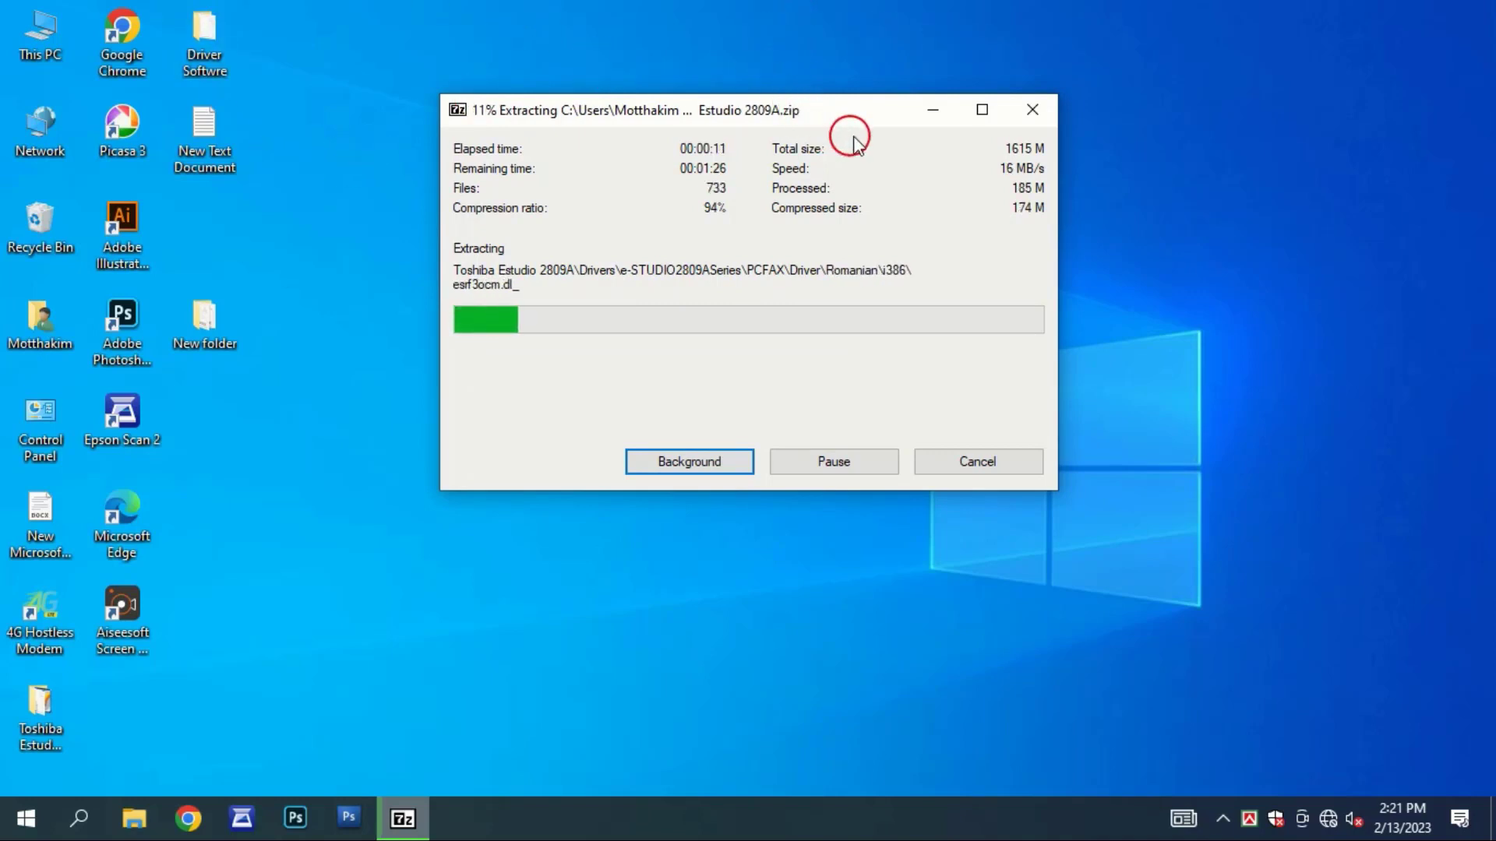
drag(846, 121, 896, 94)
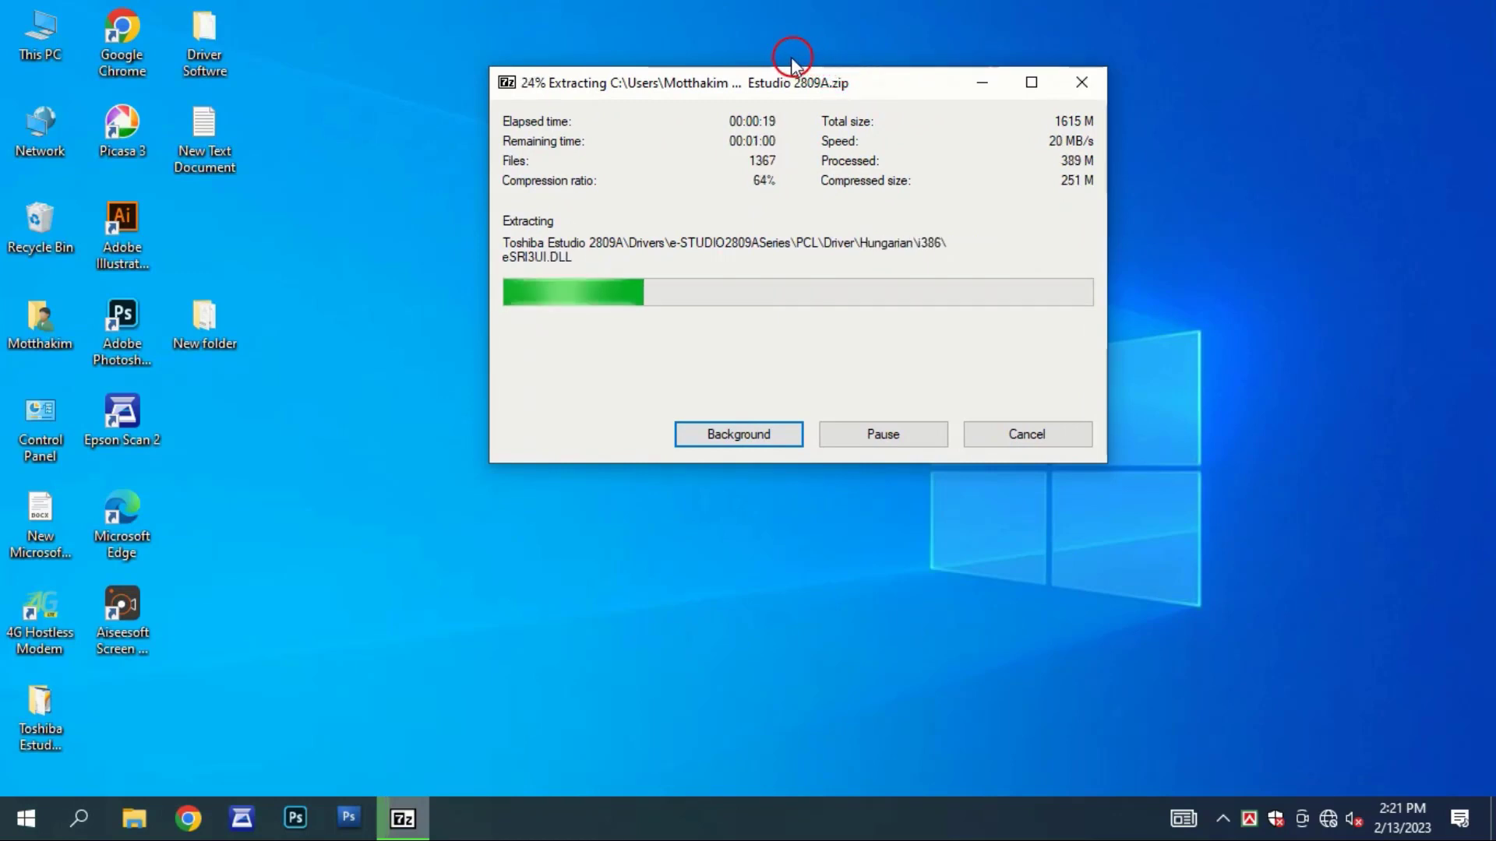
drag(865, 72, 843, 93)
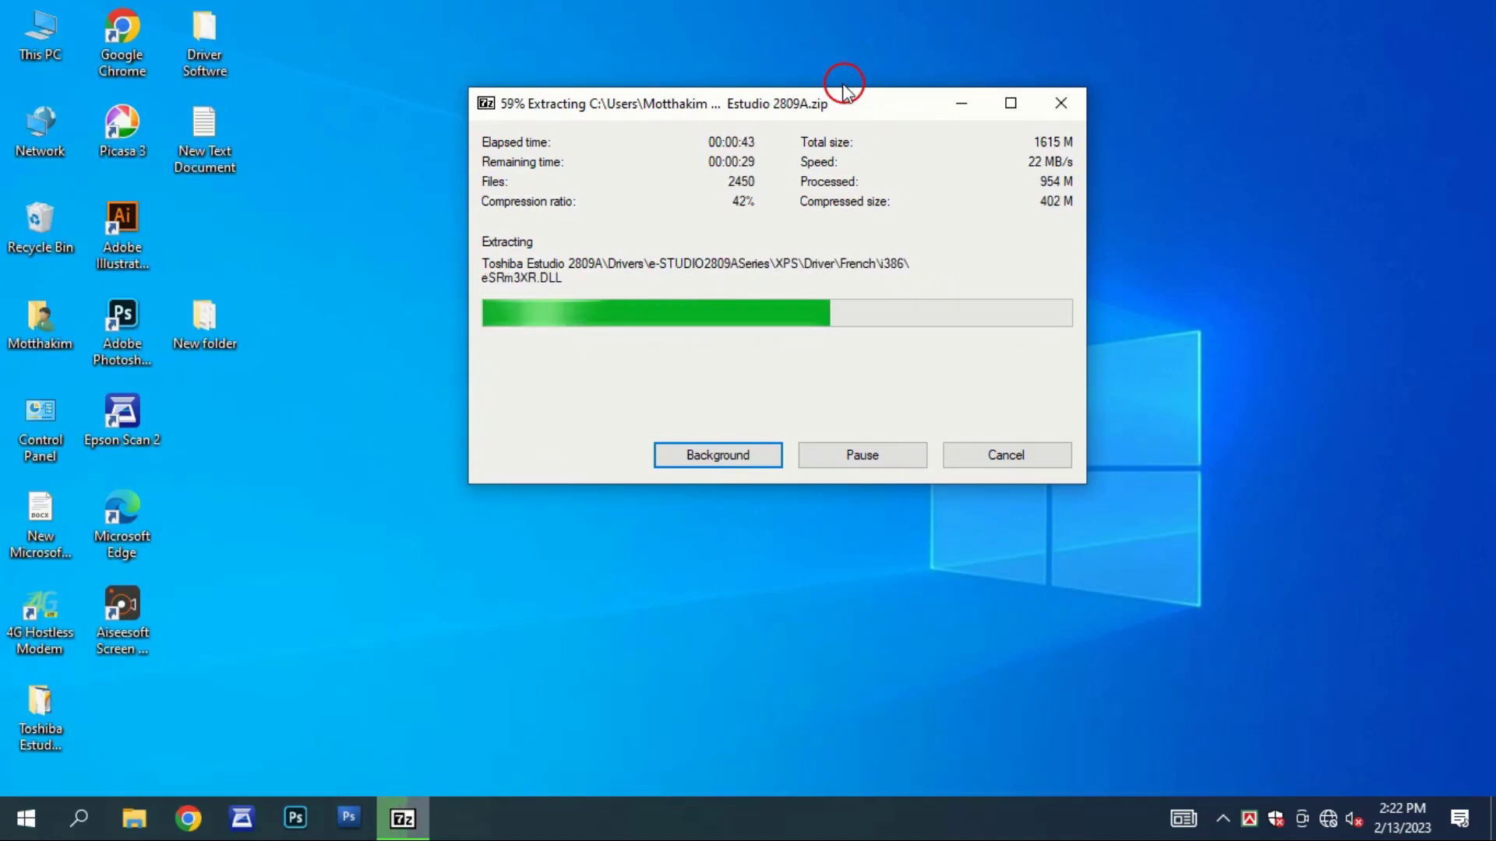
drag(843, 92, 797, 104)
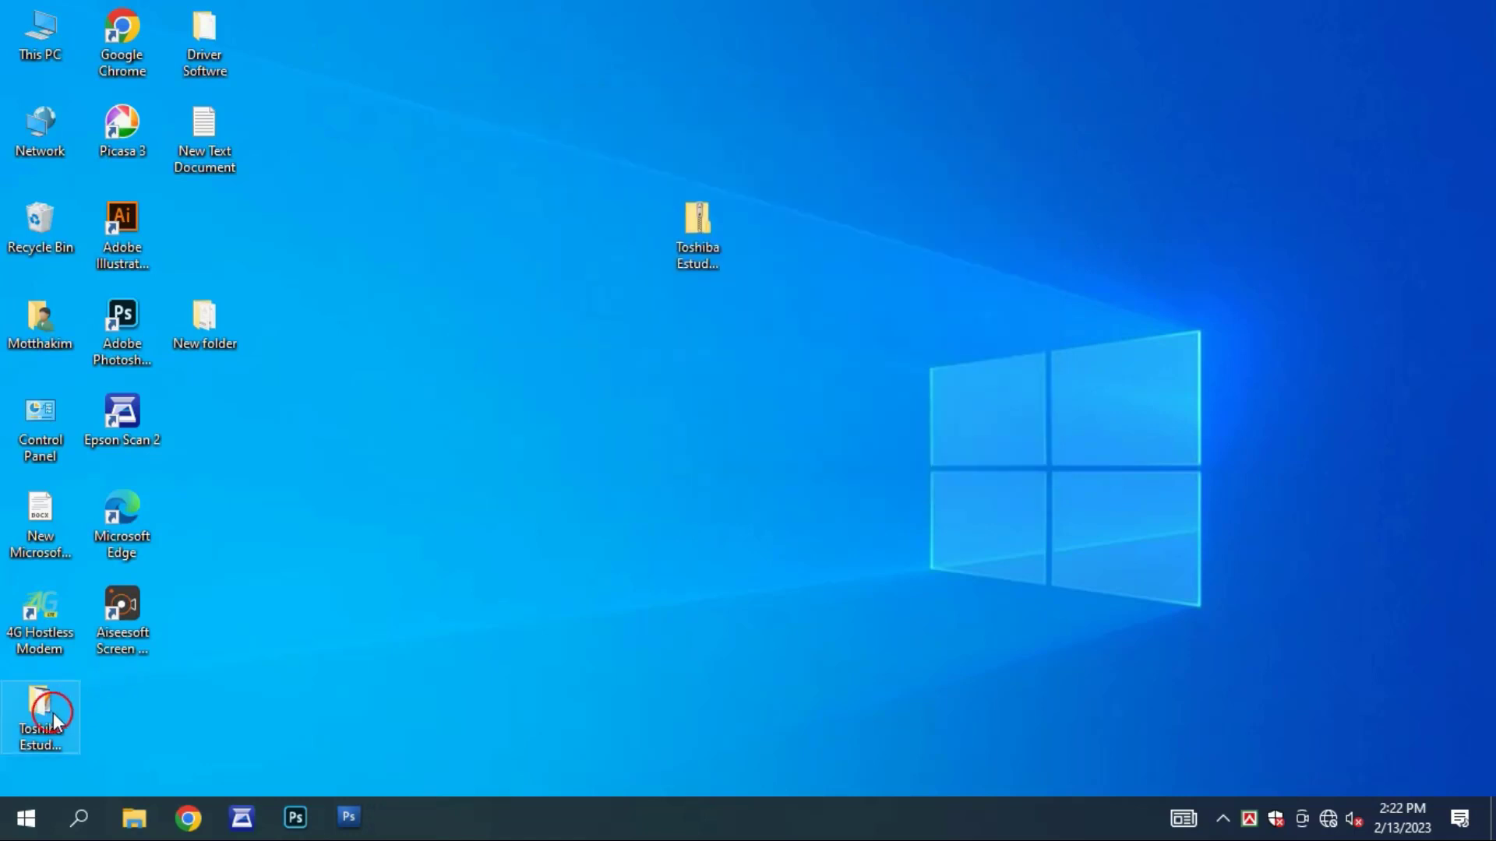
Place the extracted Toshiba Estudio 2809A folder beside the zip archive and open its Drivers\e-STUDIO2809ASeries subfolder
drag(47, 718, 581, 221)
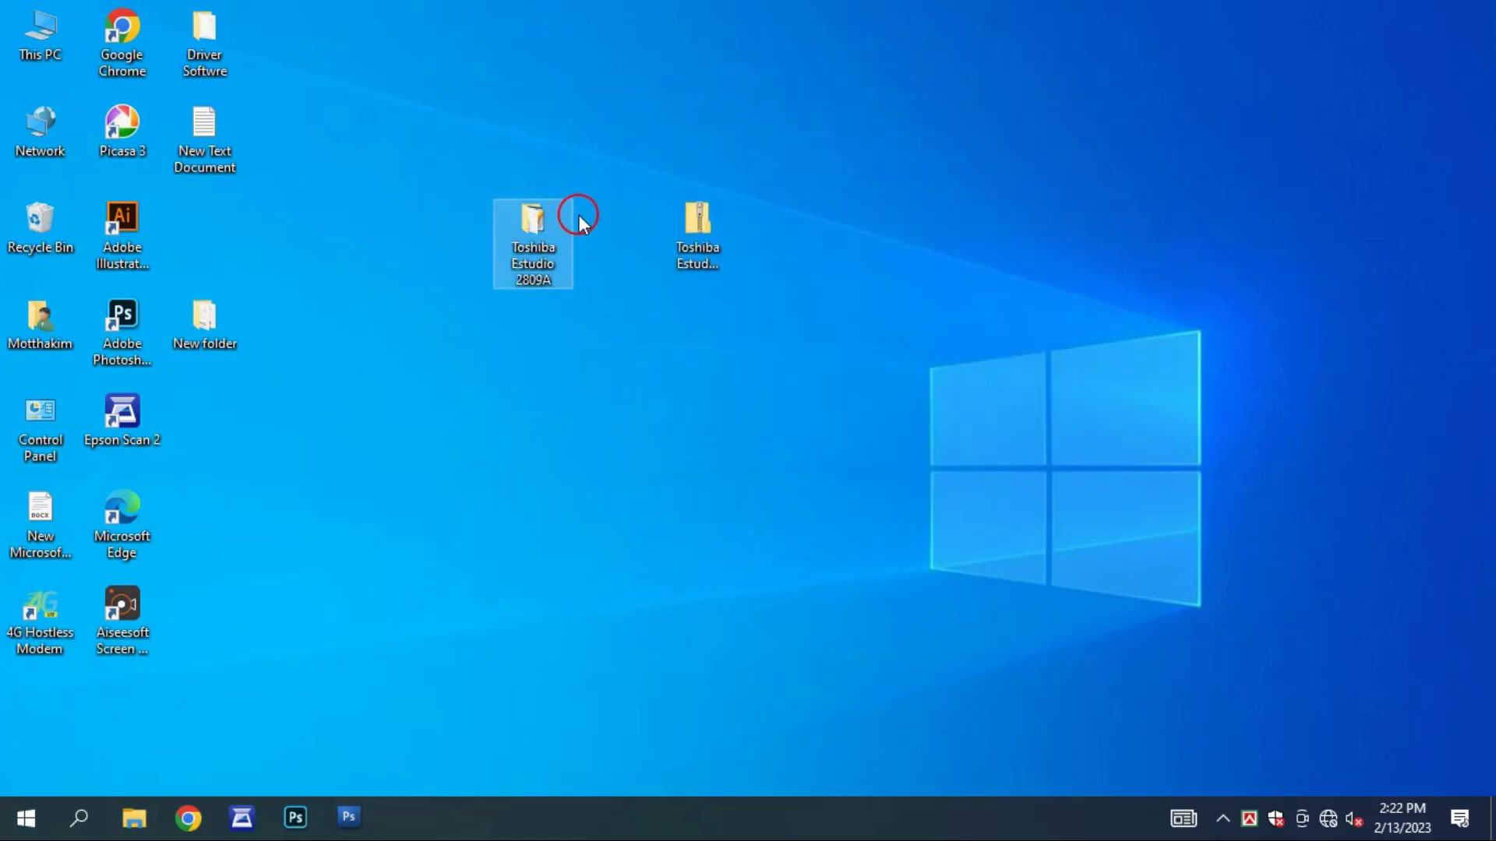
double_click(517, 234)
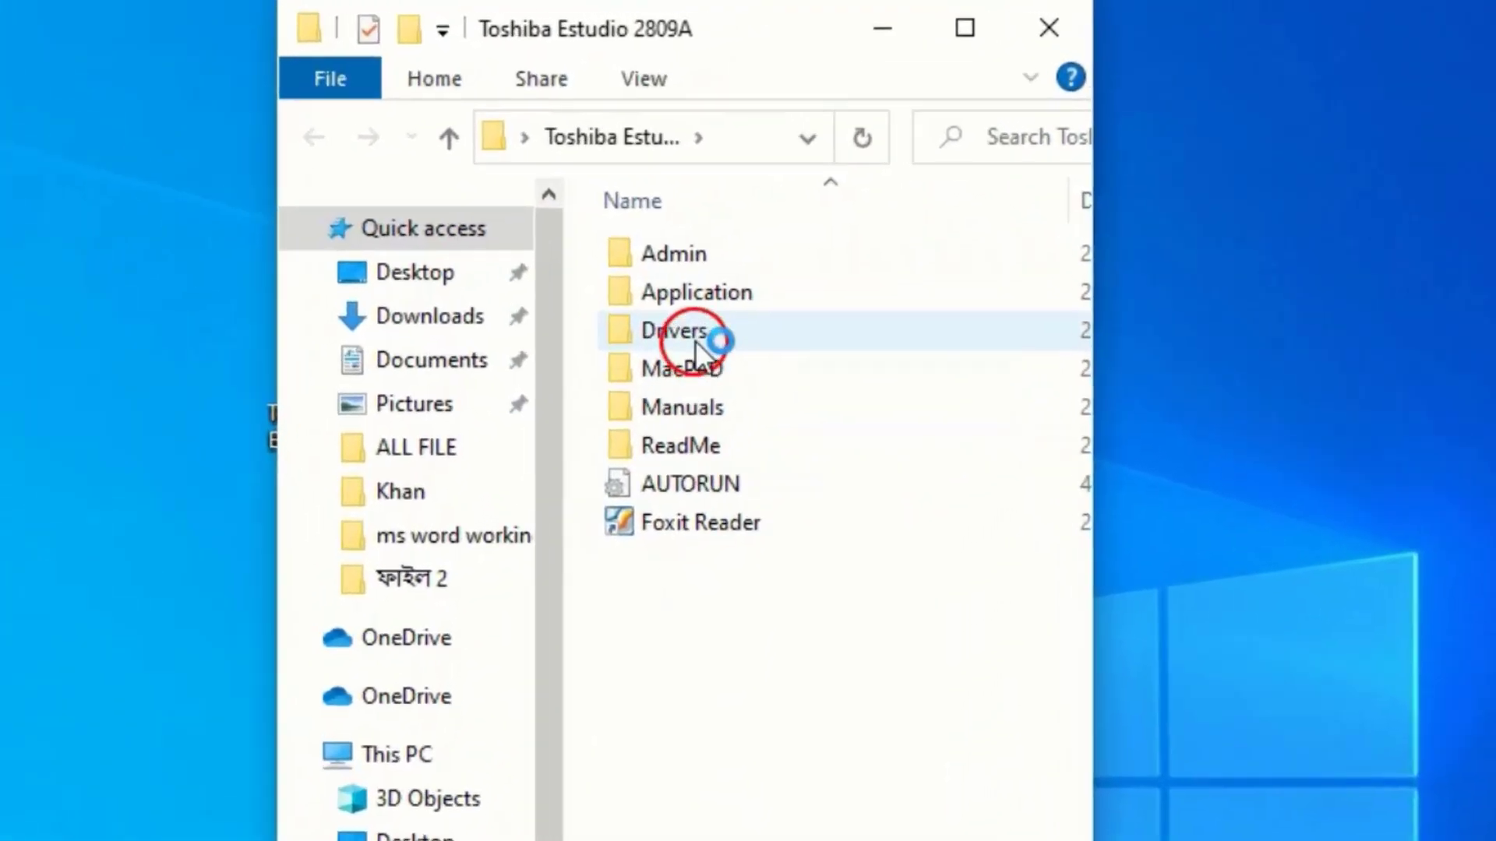
double_click(731, 222)
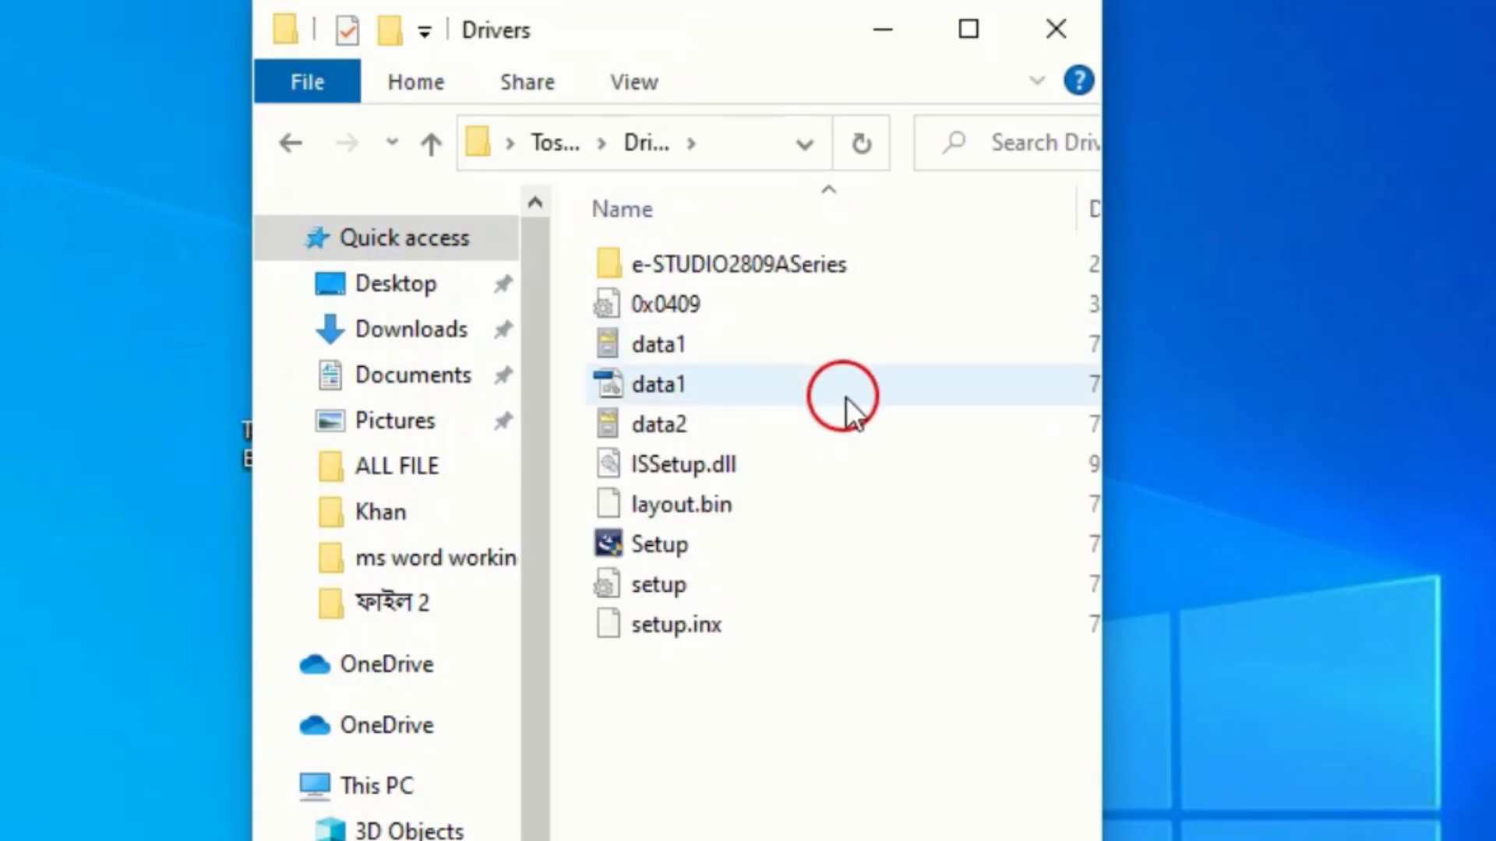
right_click(813, 748)
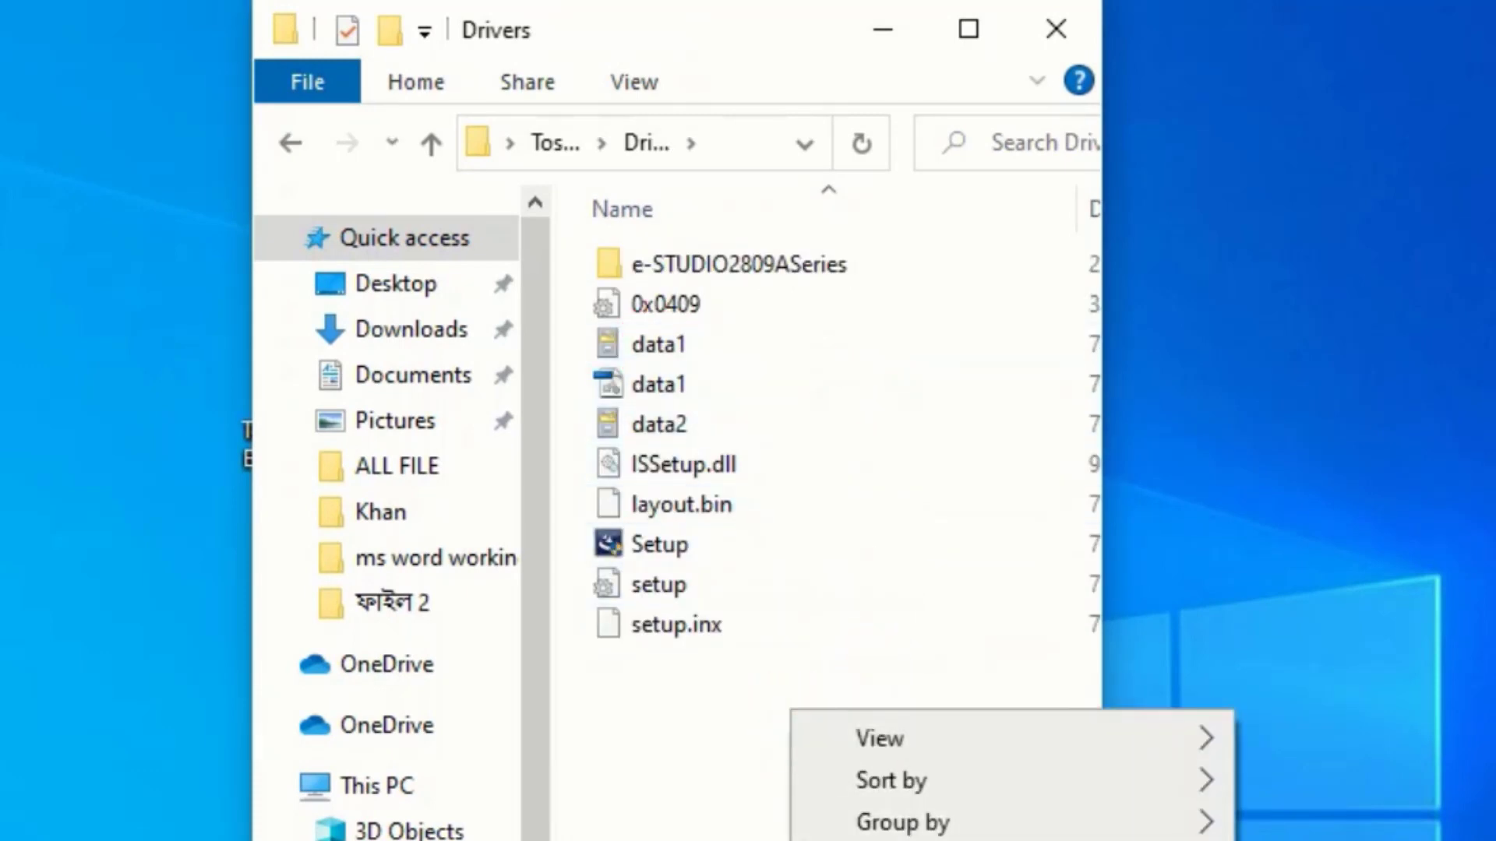
key(Escape)
click(635, 264)
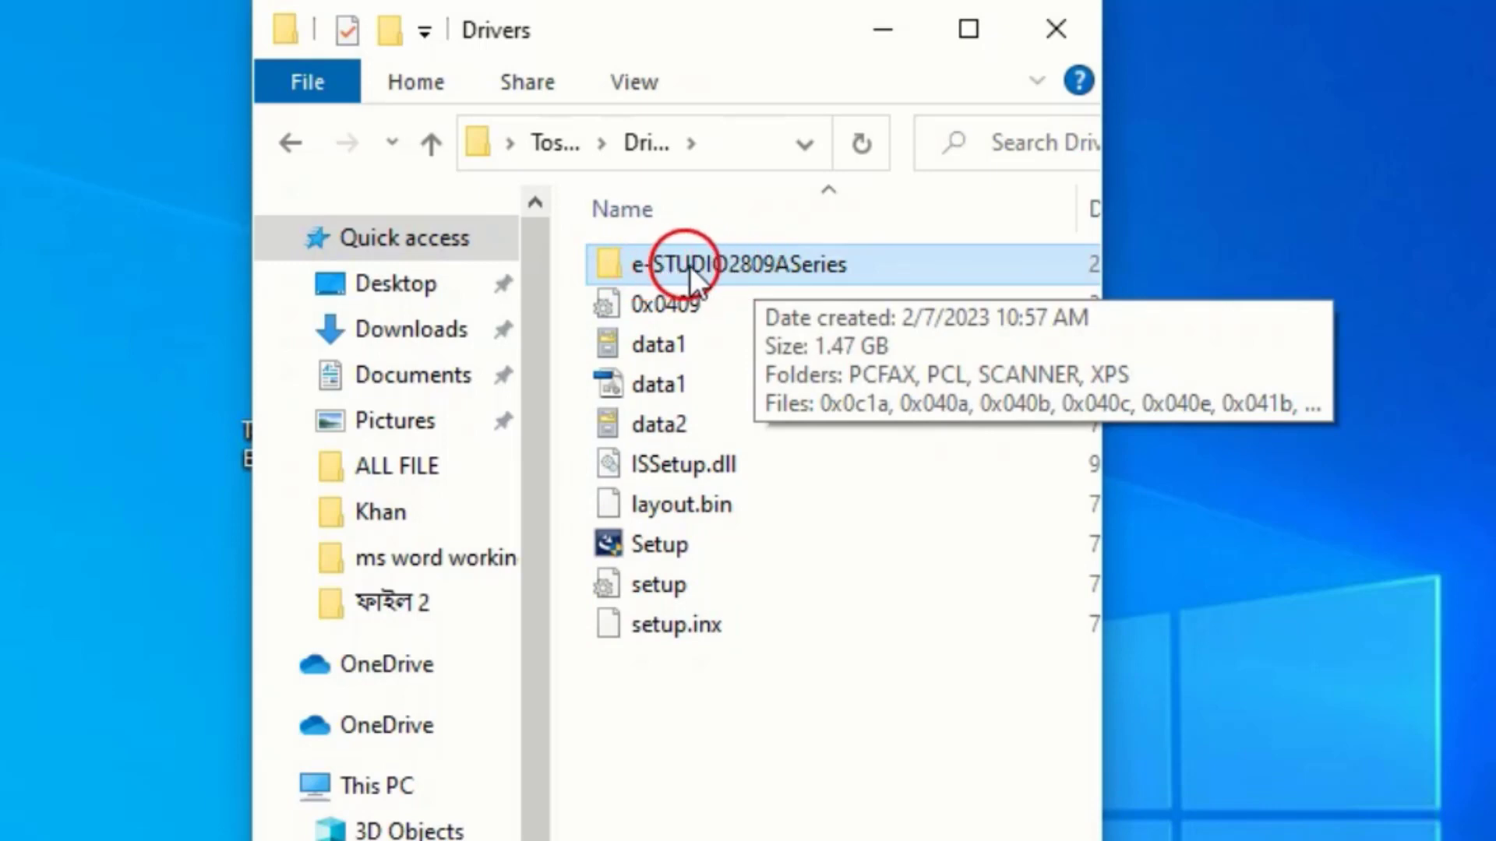
double_click(667, 268)
Run the setup application in the e-STUDIO2809ASeries folder as administrator
scroll(871, 674, down, 1)
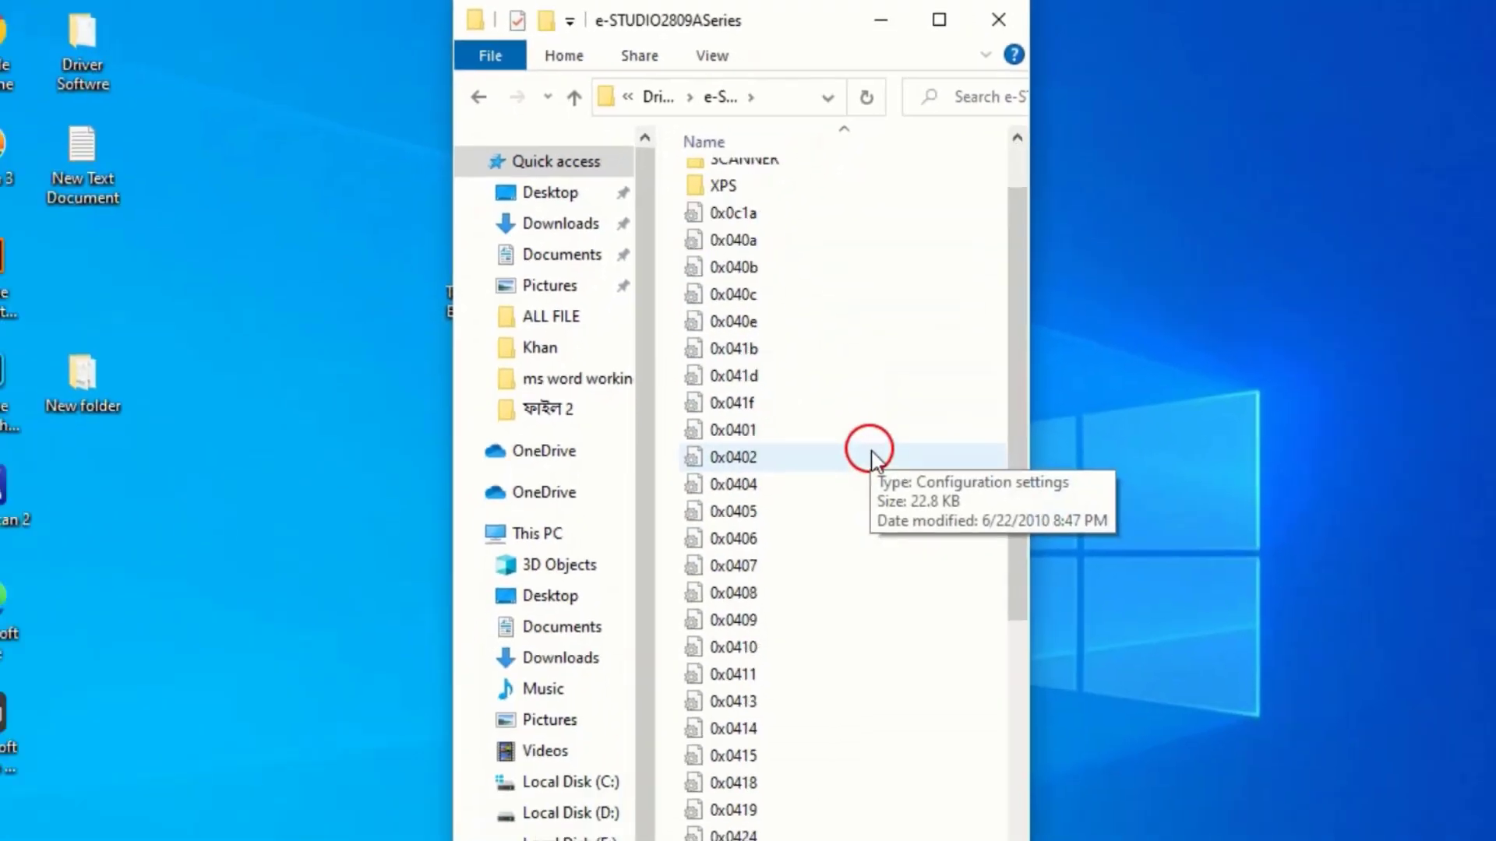
scroll(871, 458, down, 4)
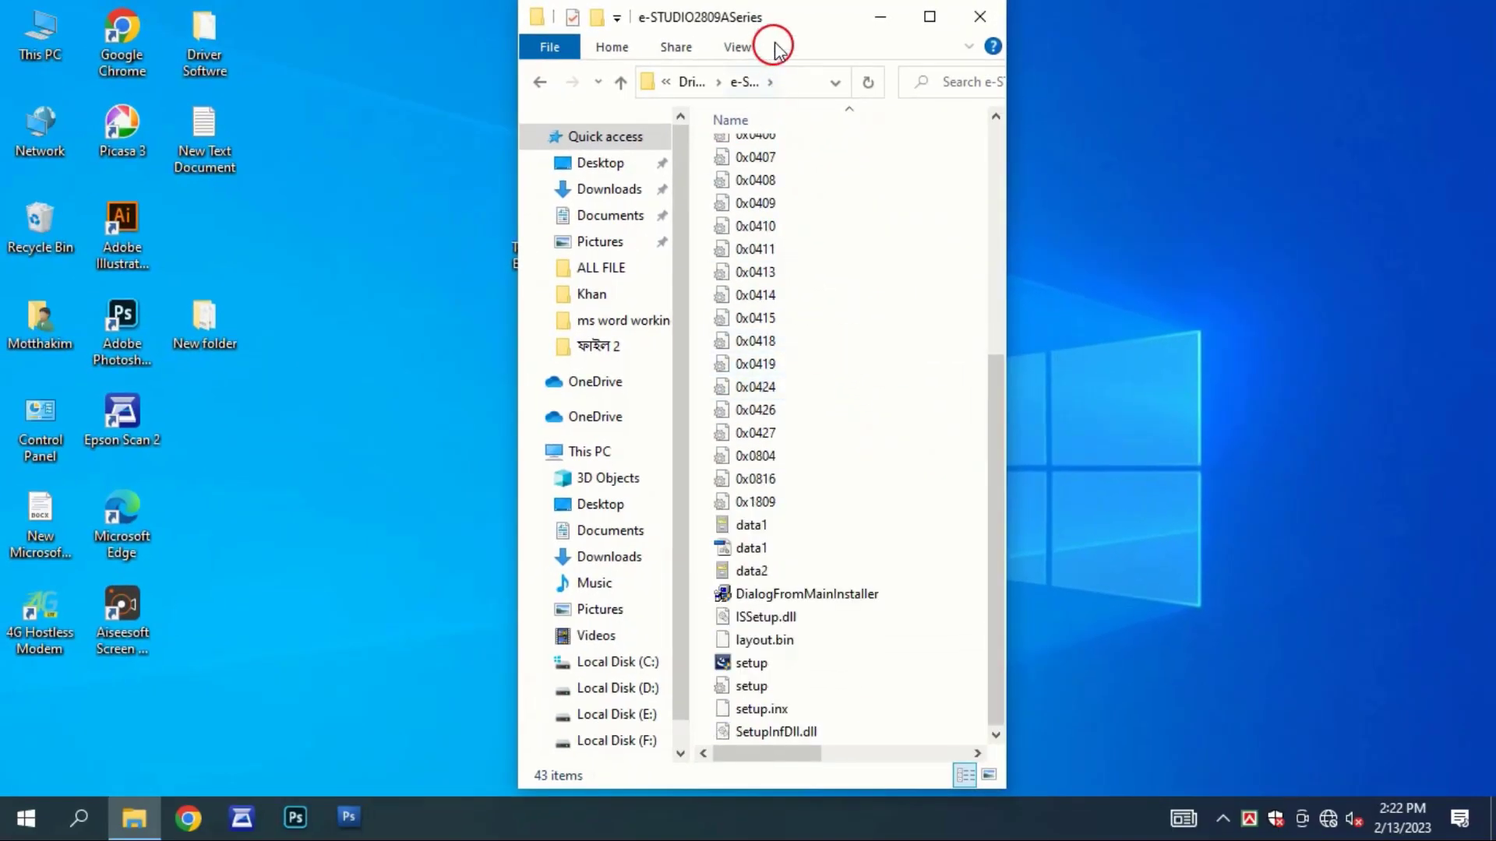
drag(776, 48, 764, 106)
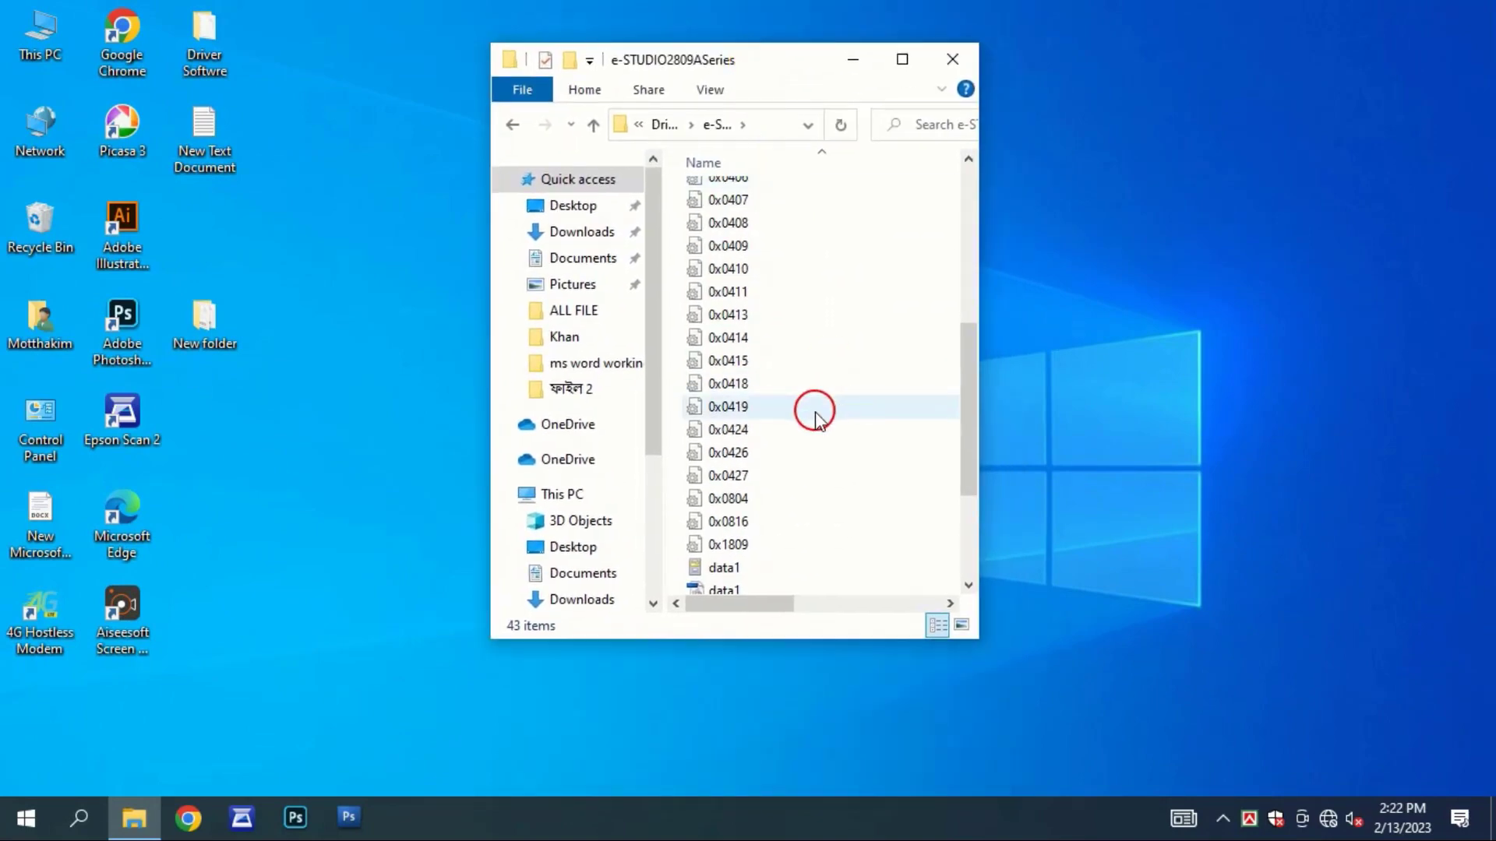
scroll(811, 412, down, 3)
click(702, 514)
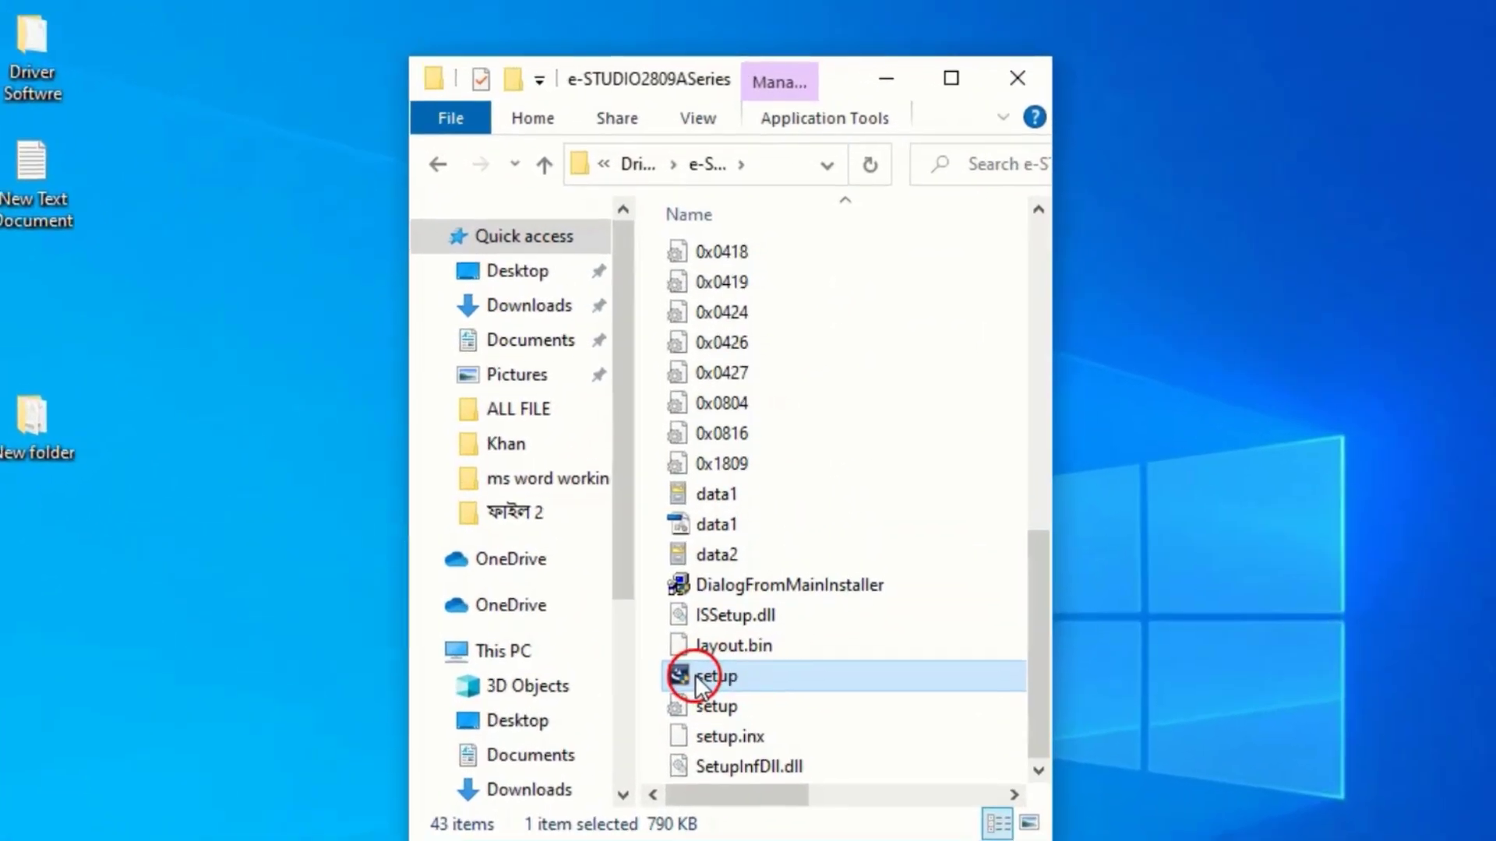
right_click(709, 513)
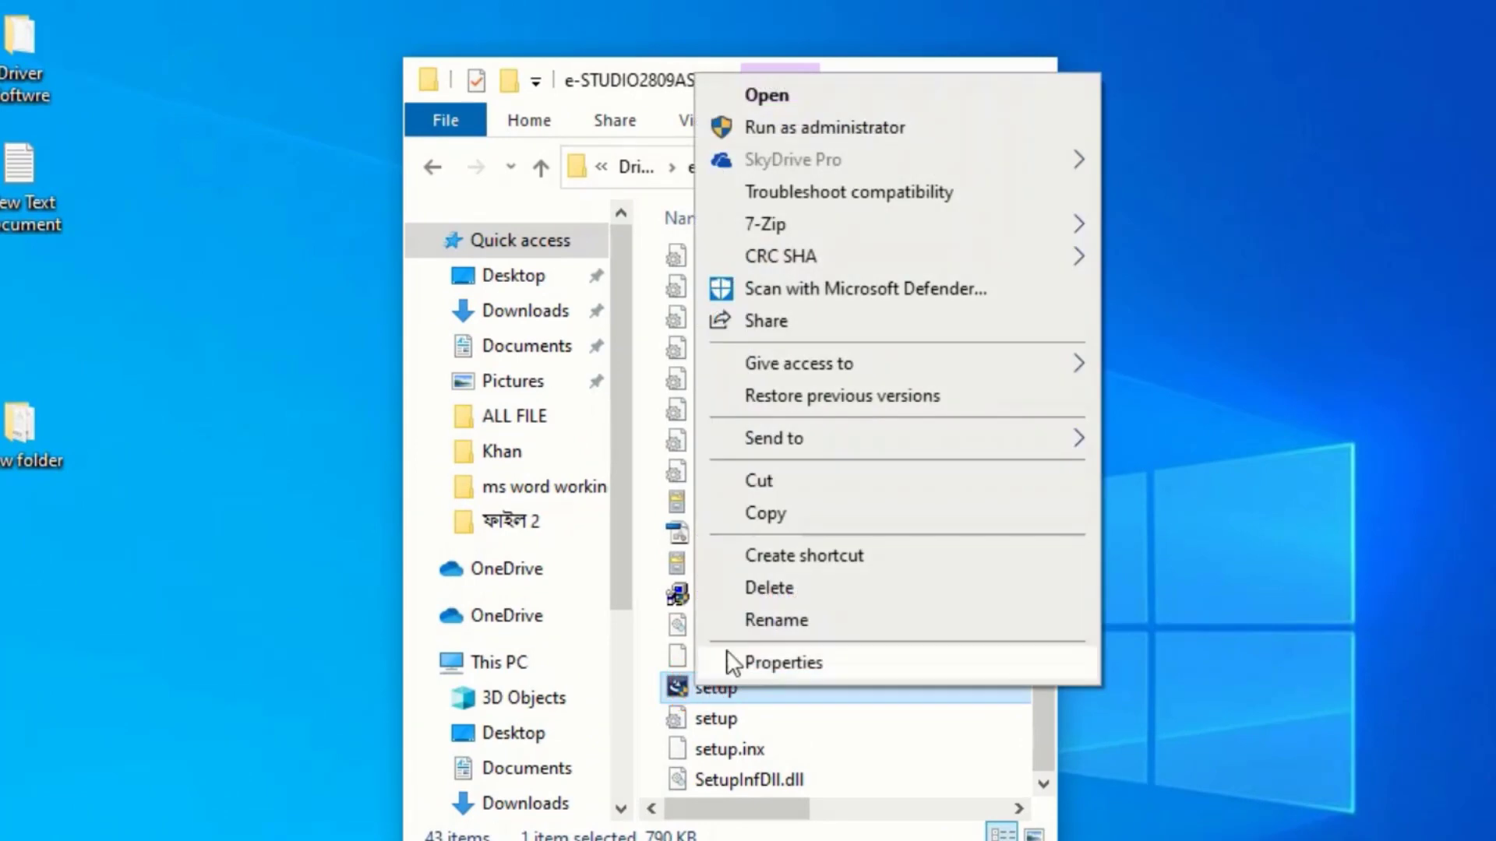
click(788, 134)
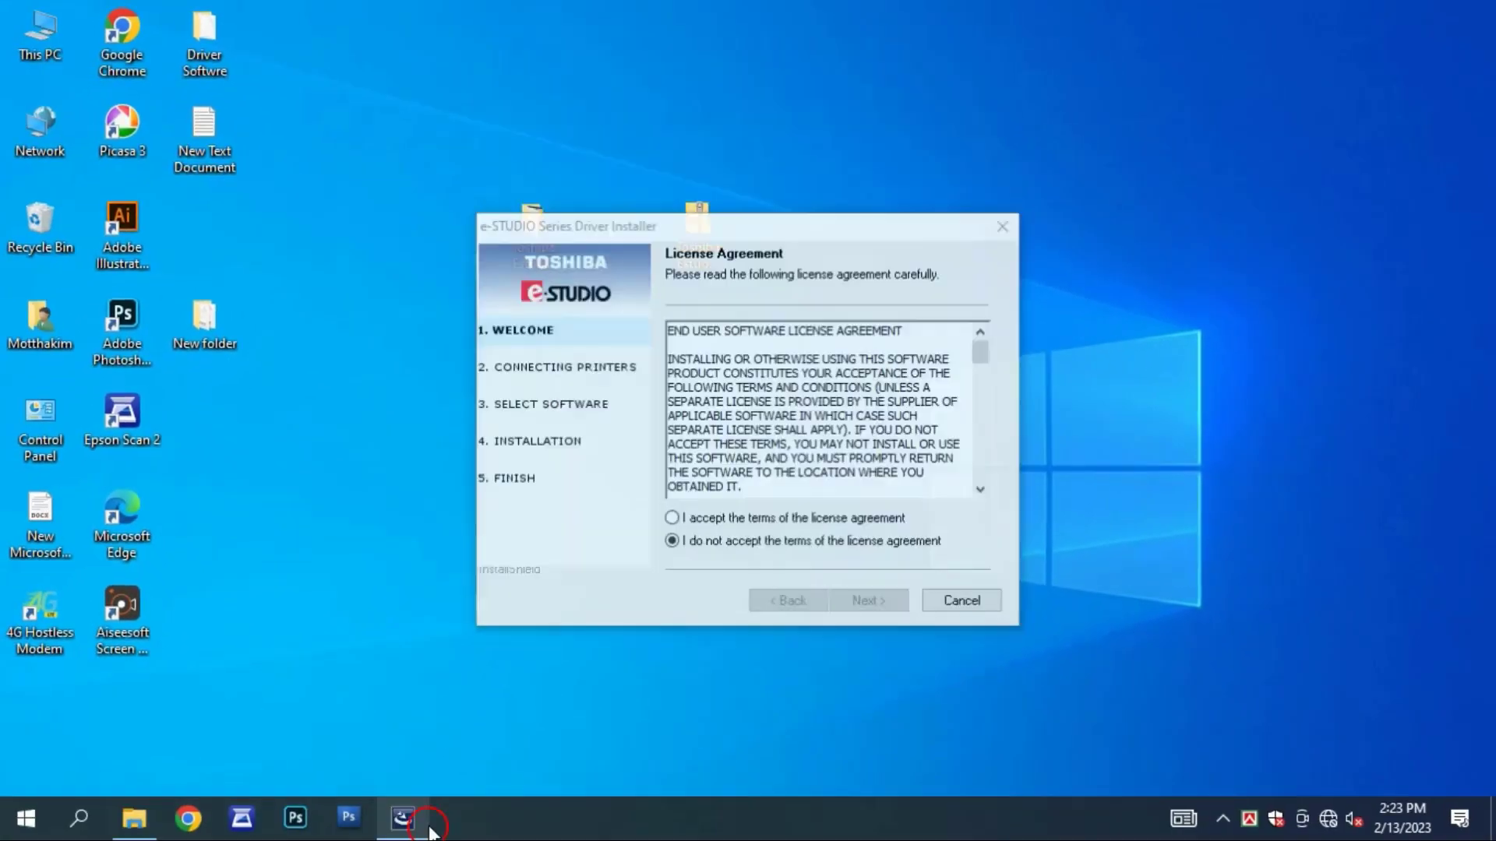
Accept the terms of the license agreement in the e-STUDIO driver installer and continue to the printer connection type
click(826, 306)
click(811, 228)
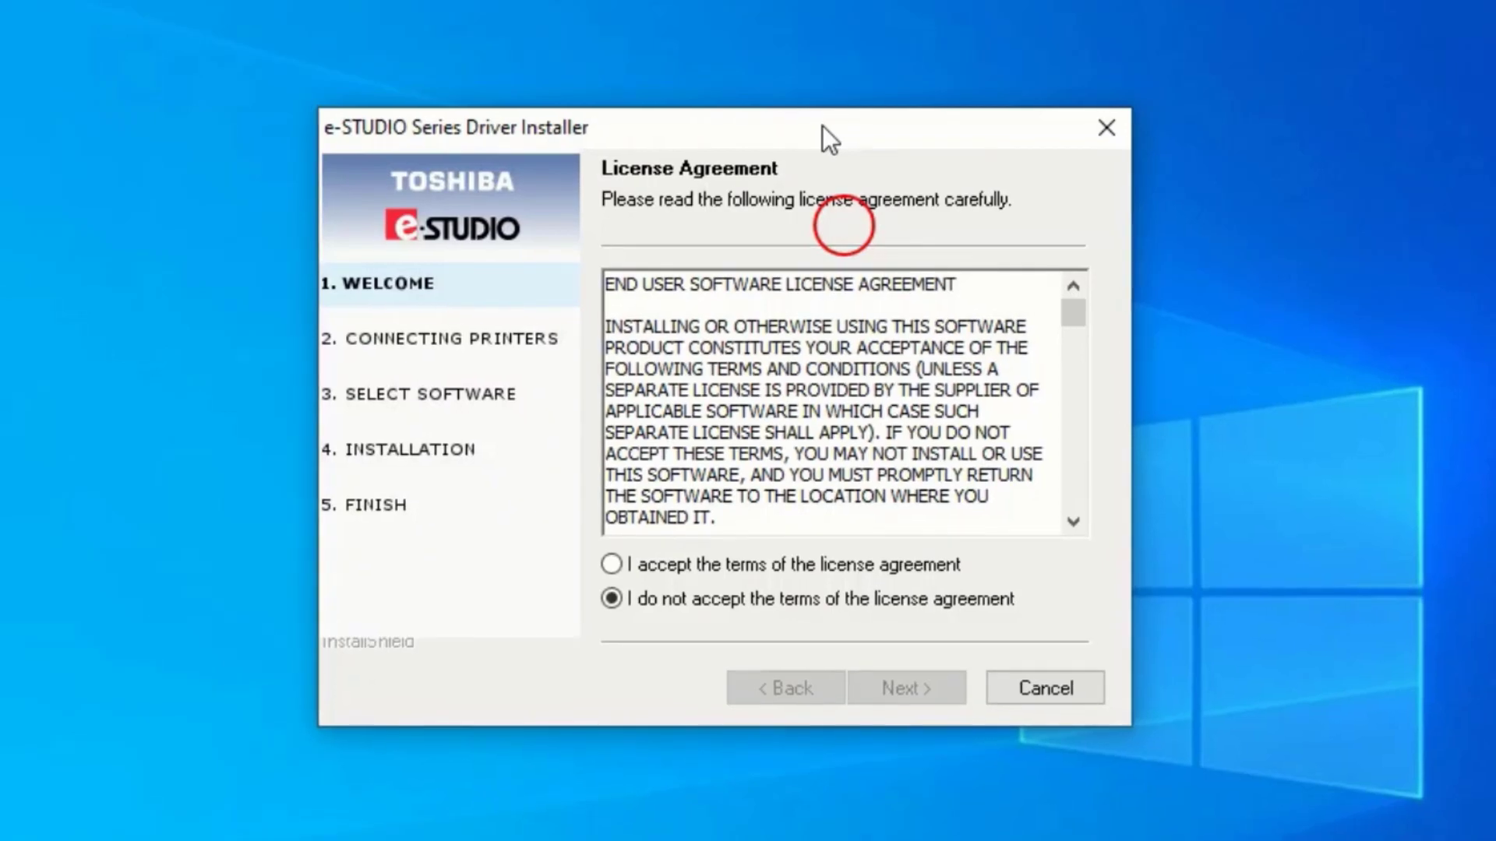
drag(821, 127, 844, 110)
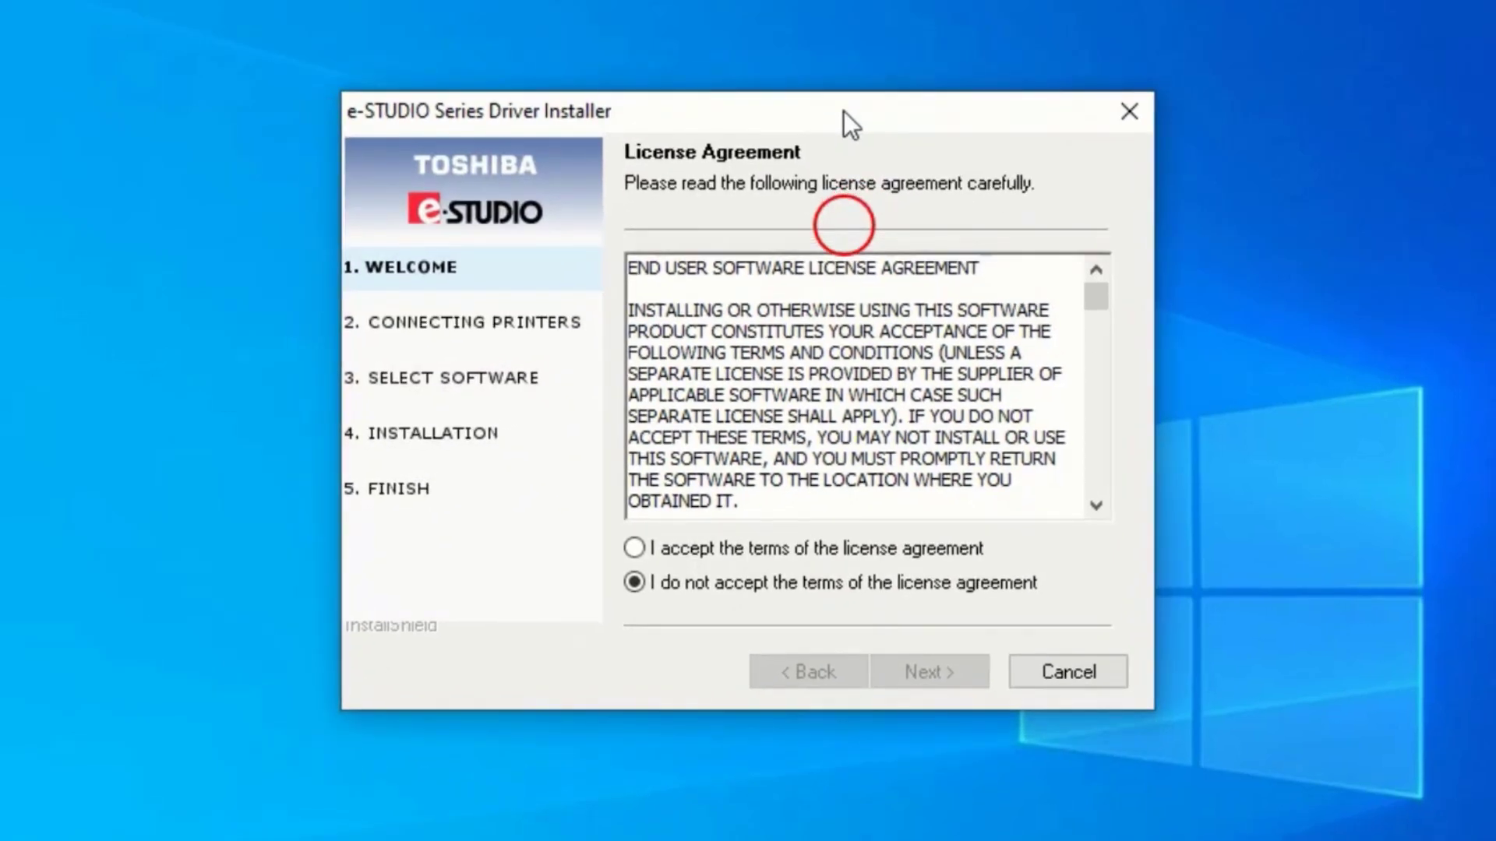
click(635, 548)
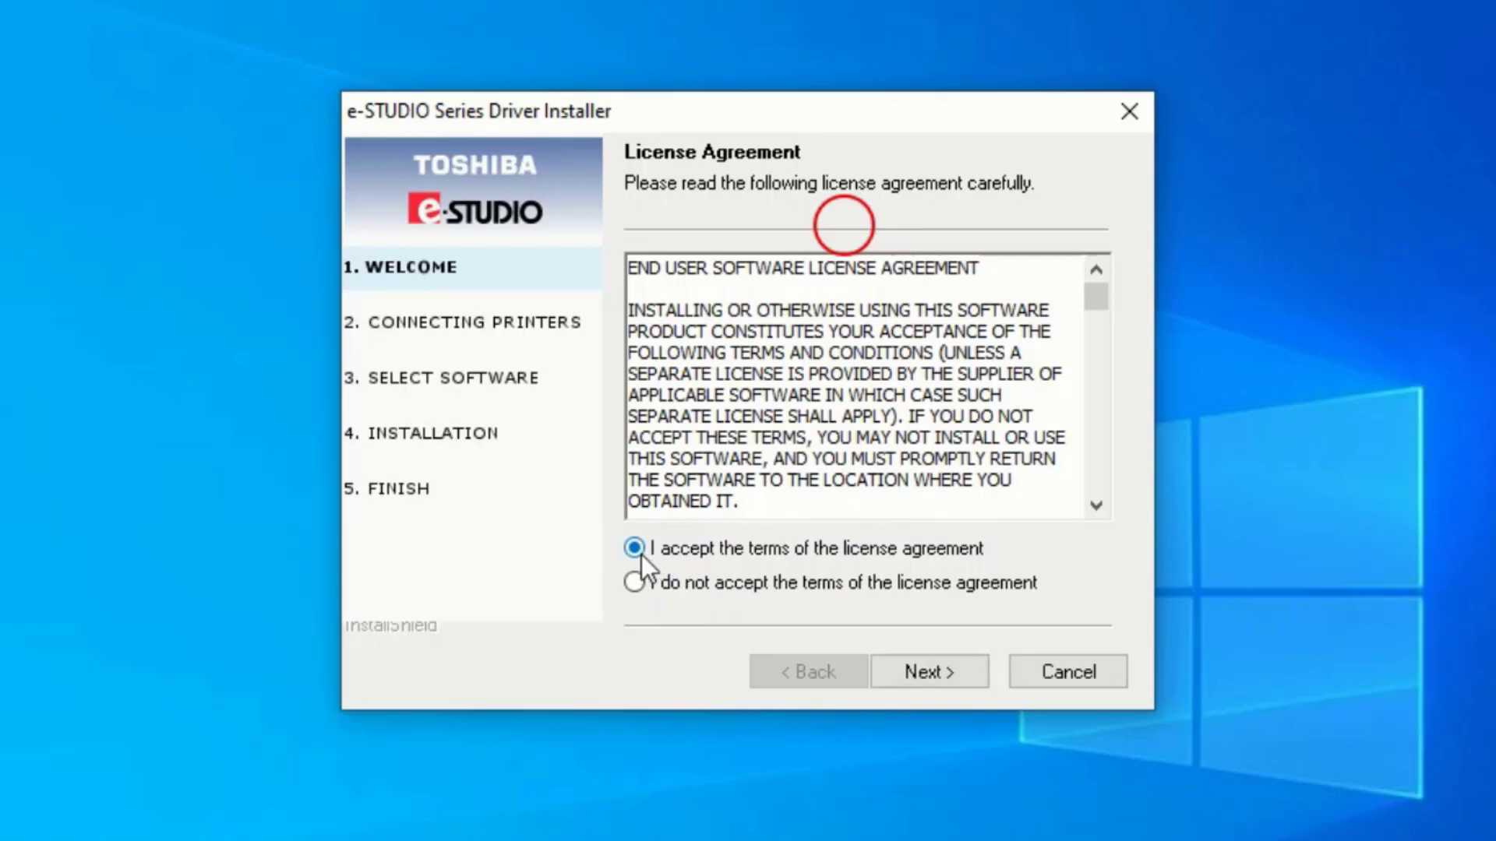
click(928, 671)
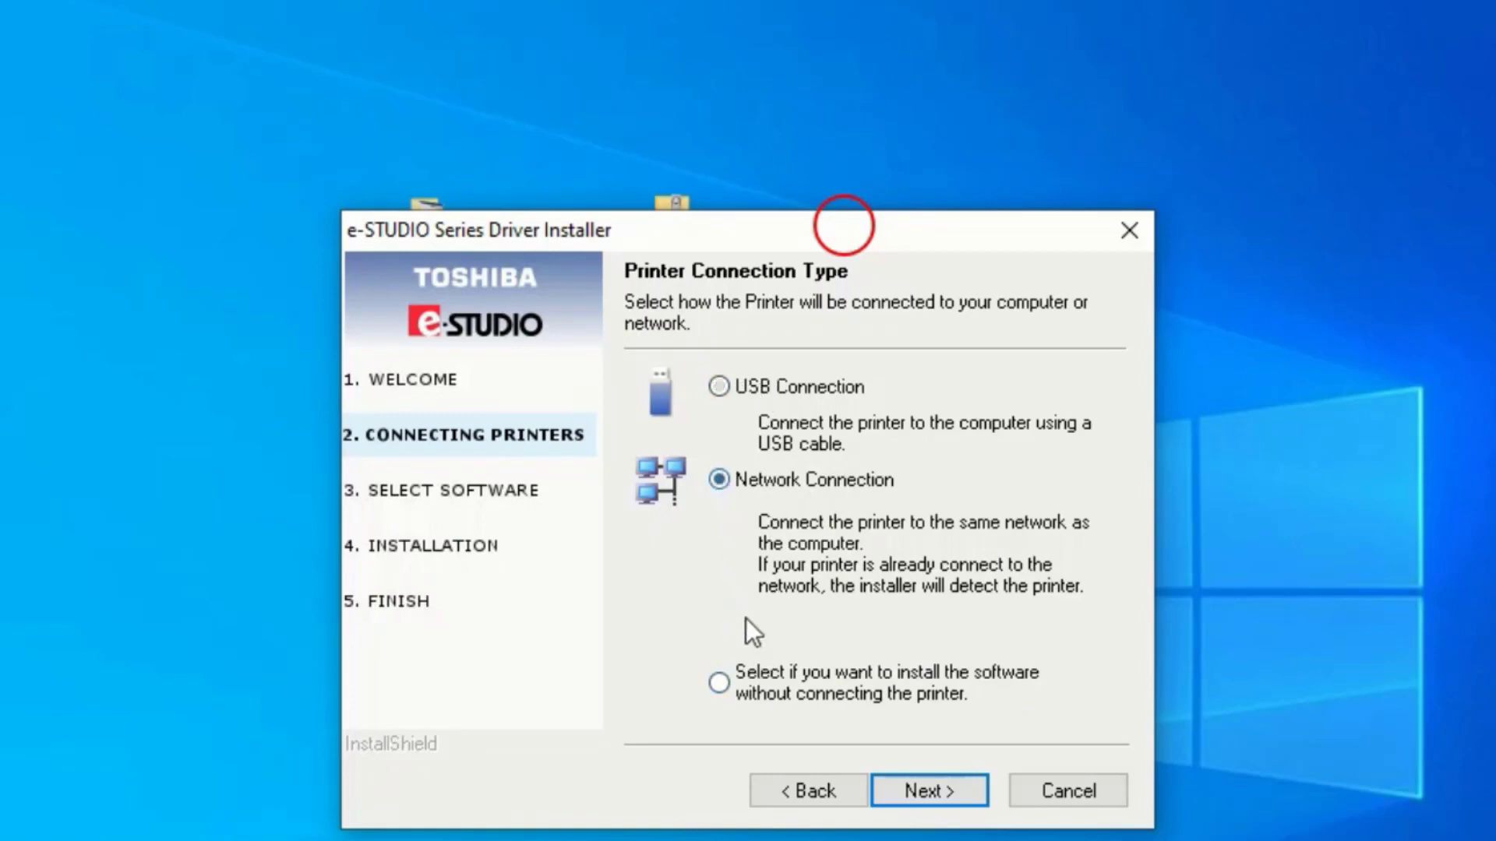
Choose USB Connection as the printer connection type and try to detect the printer
click(724, 390)
click(918, 784)
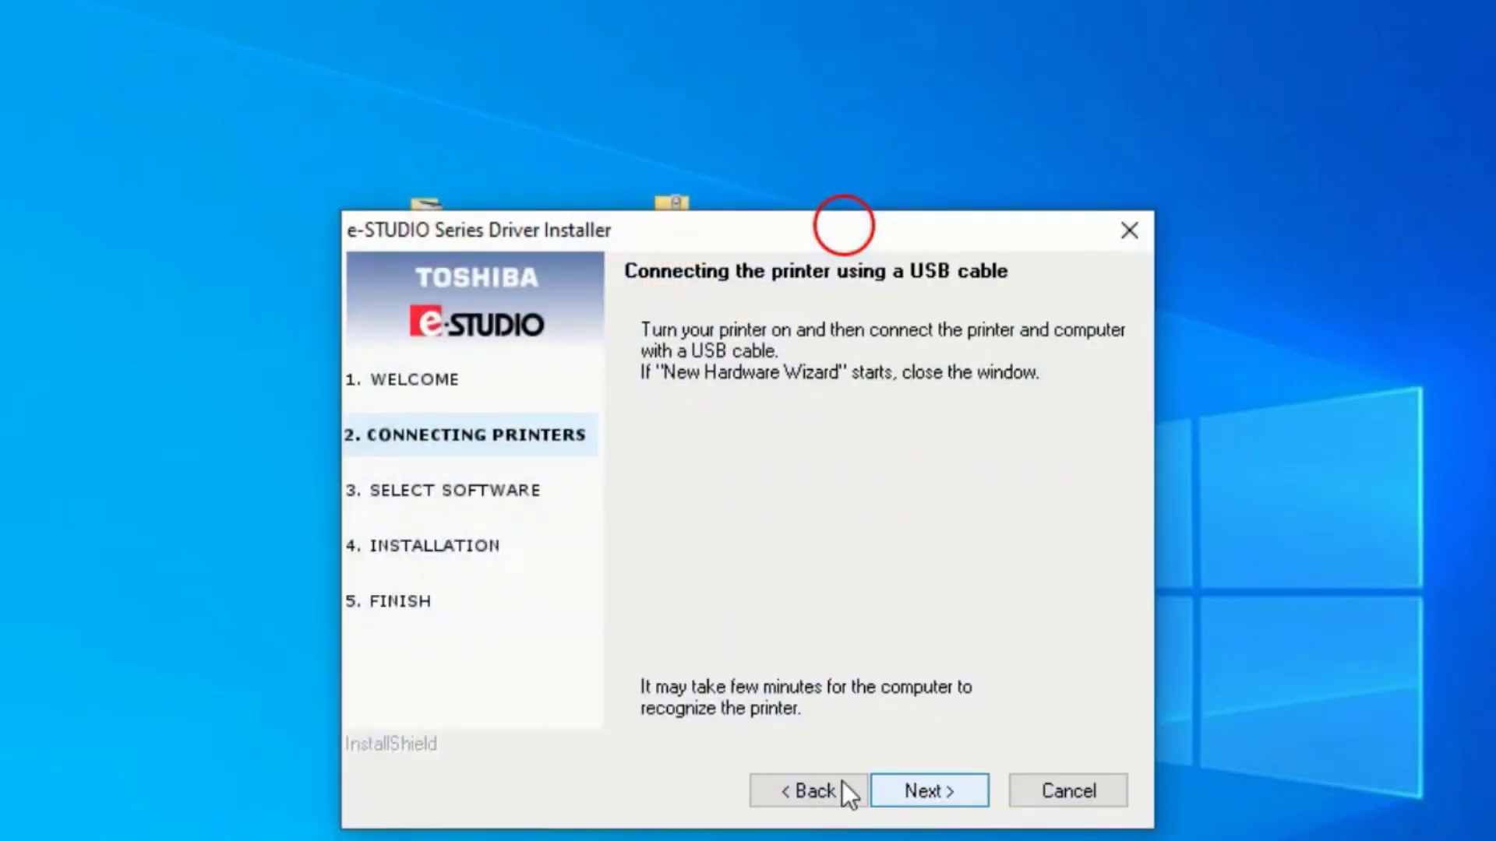
click(931, 784)
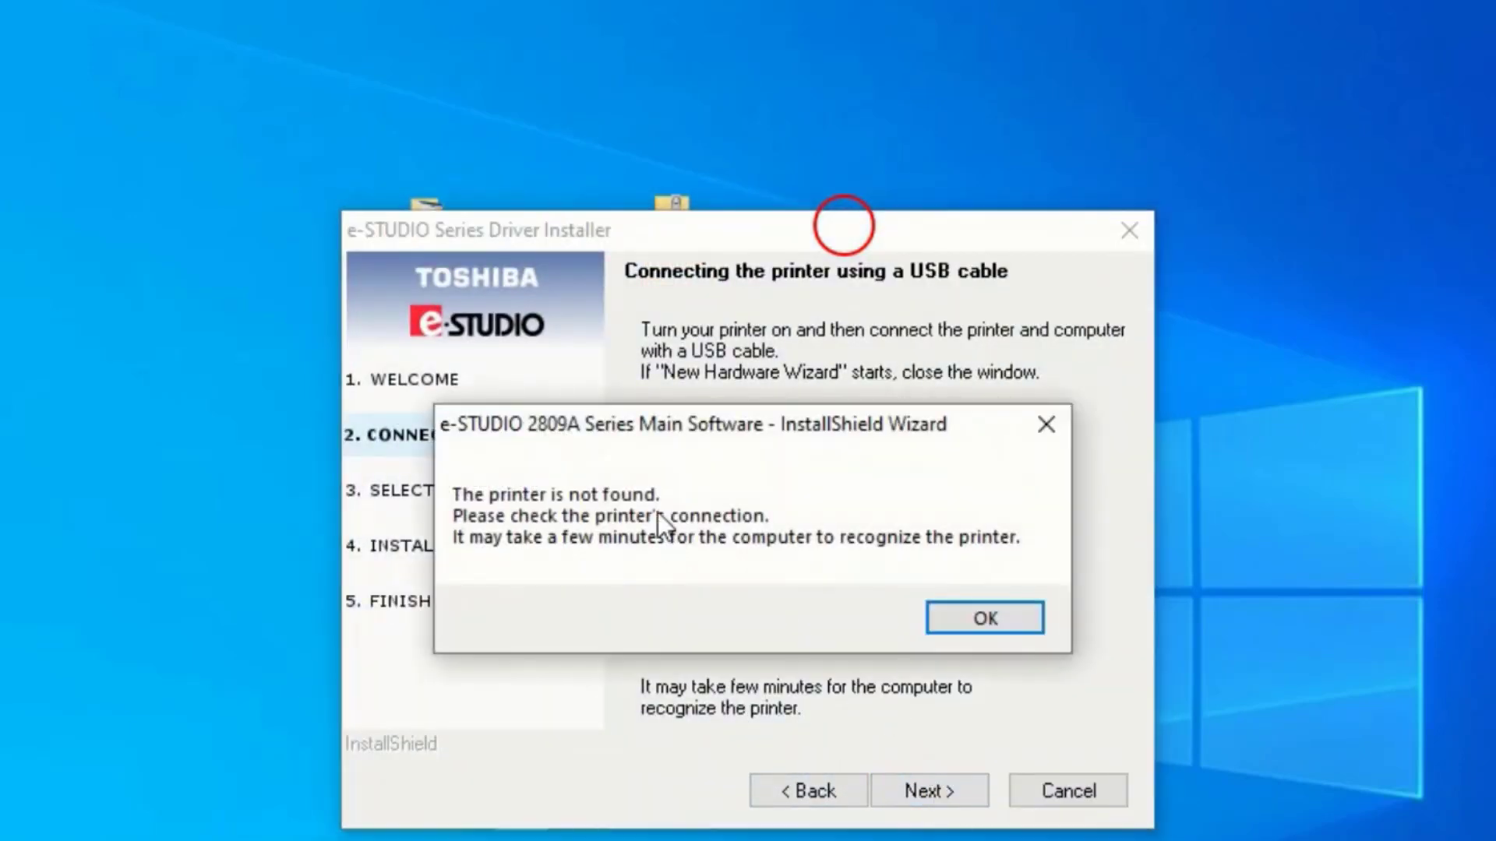
Dismiss the printer message, return to the connection type and repeat the detection with USB Connection
drag(679, 419, 690, 400)
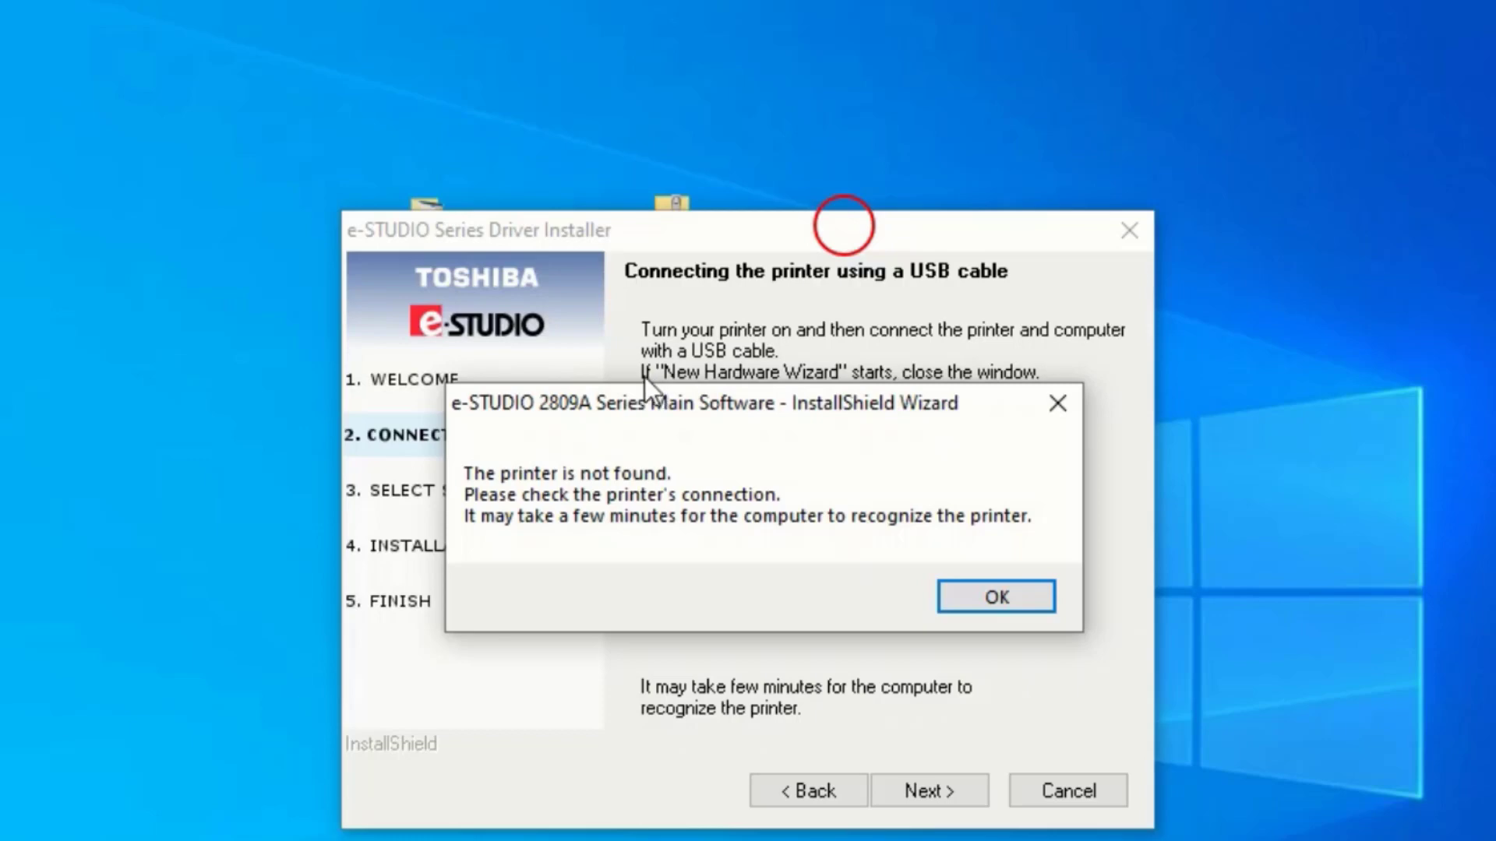
click(1041, 599)
click(796, 795)
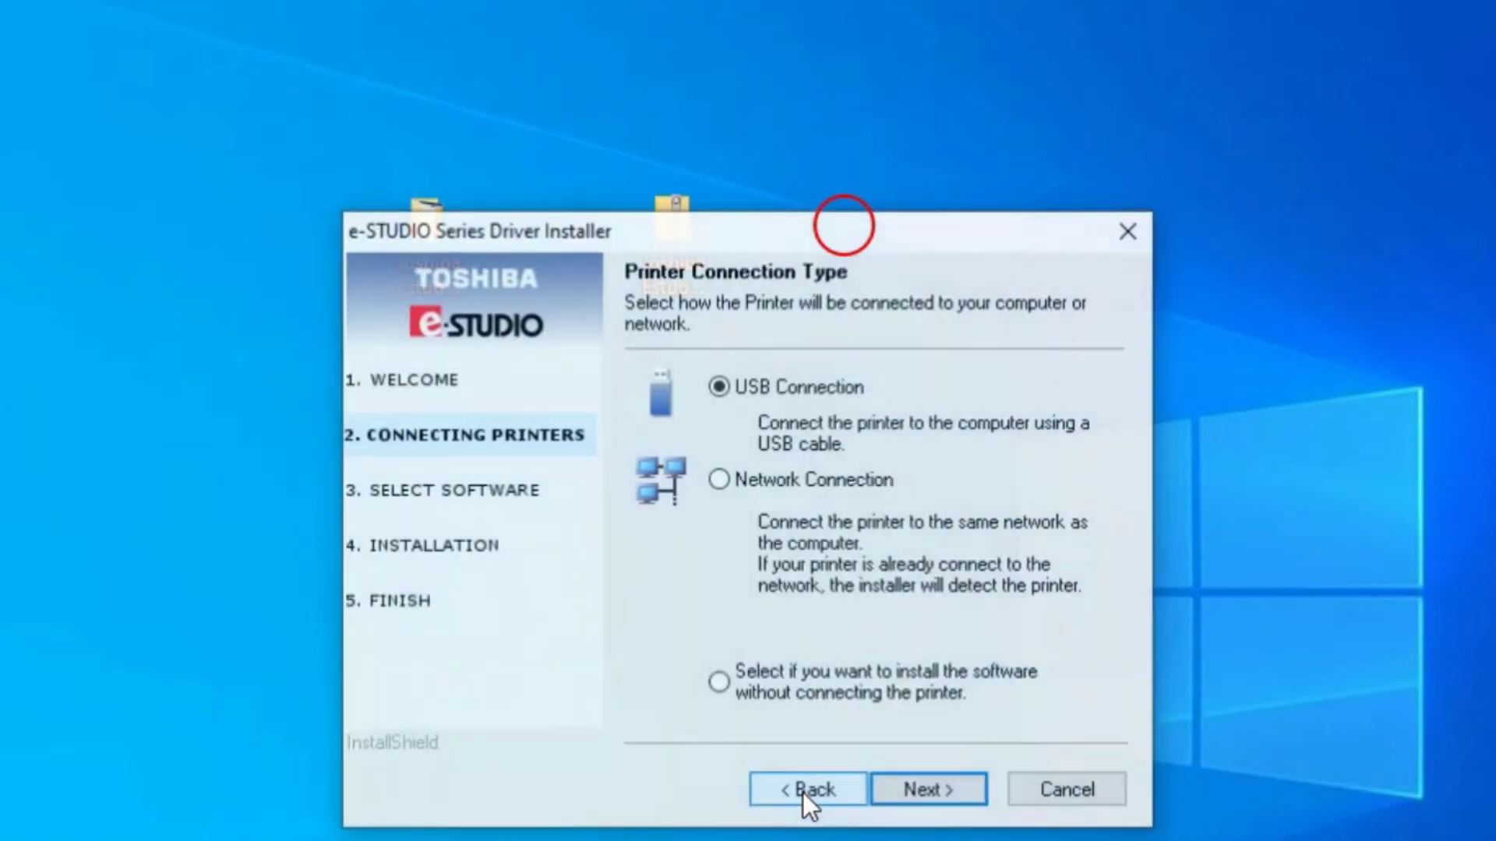
click(918, 788)
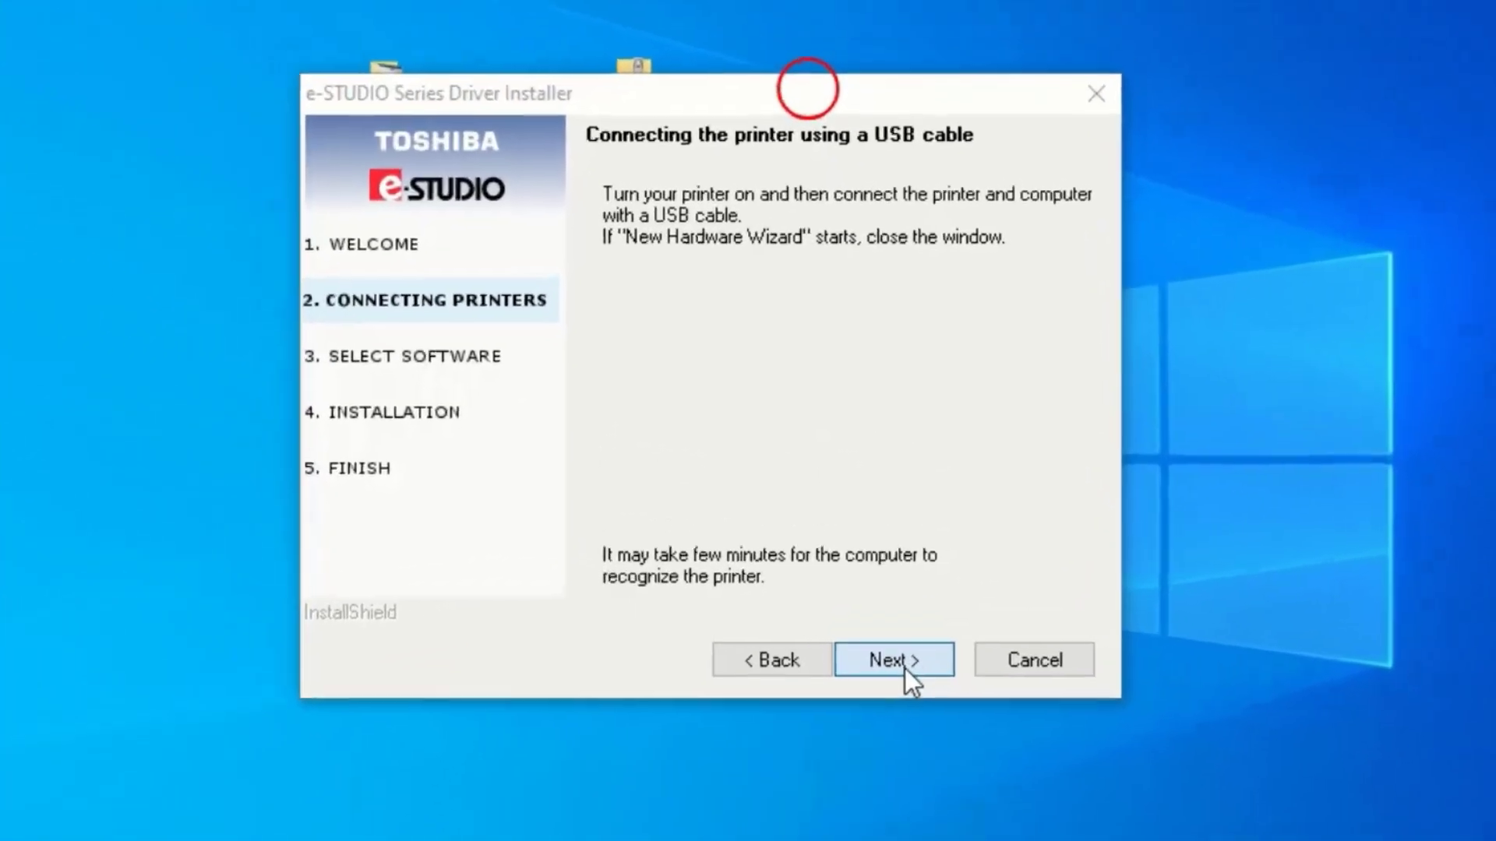
click(878, 606)
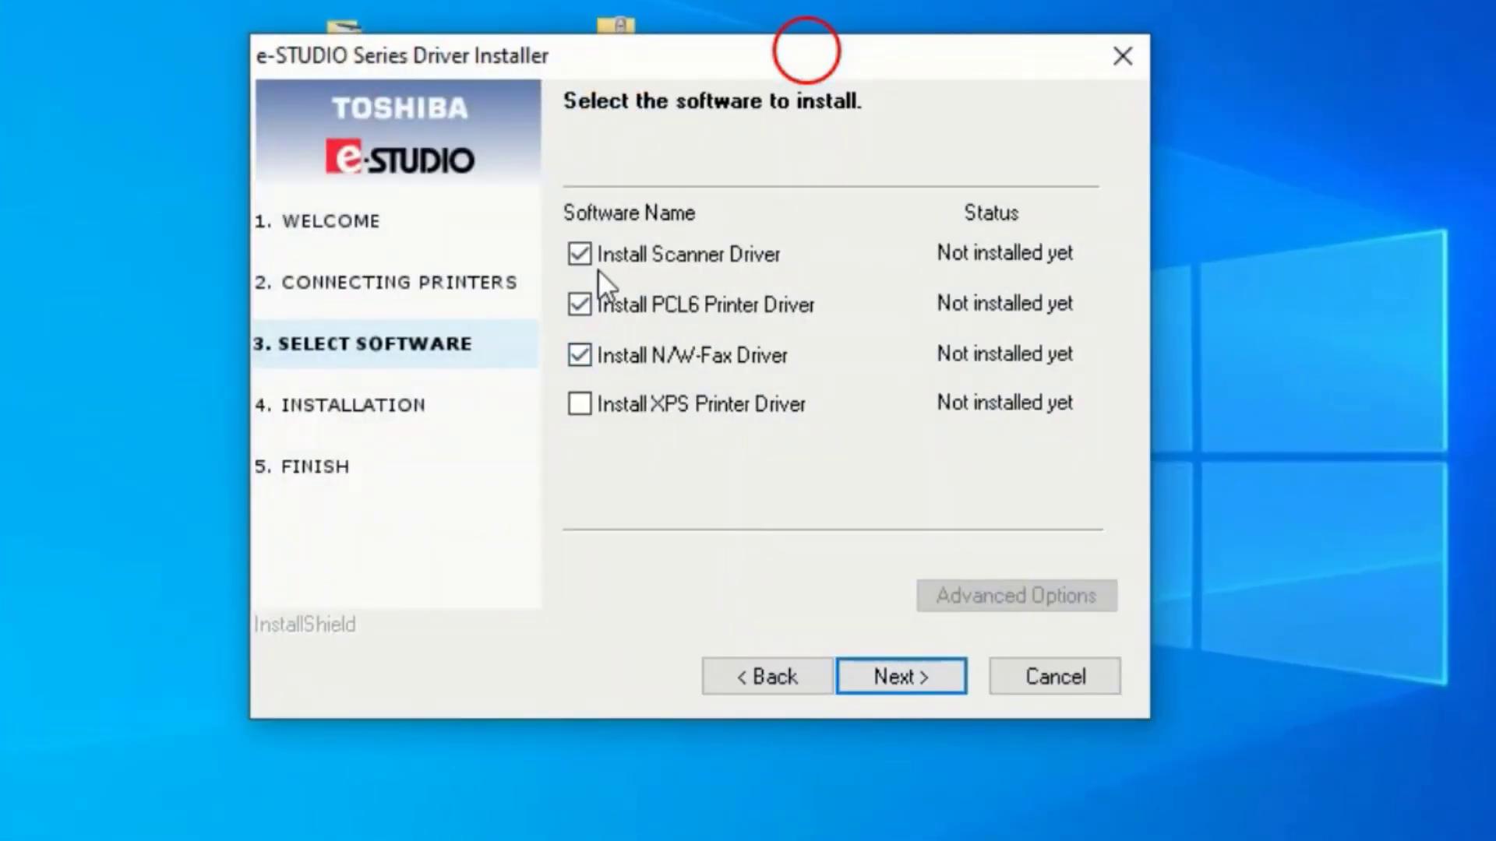
Exclude the N/W-Fax driver, keep the Scanner and PCL6 Printer drivers selected, and start the installation
click(601, 354)
click(589, 306)
click(909, 678)
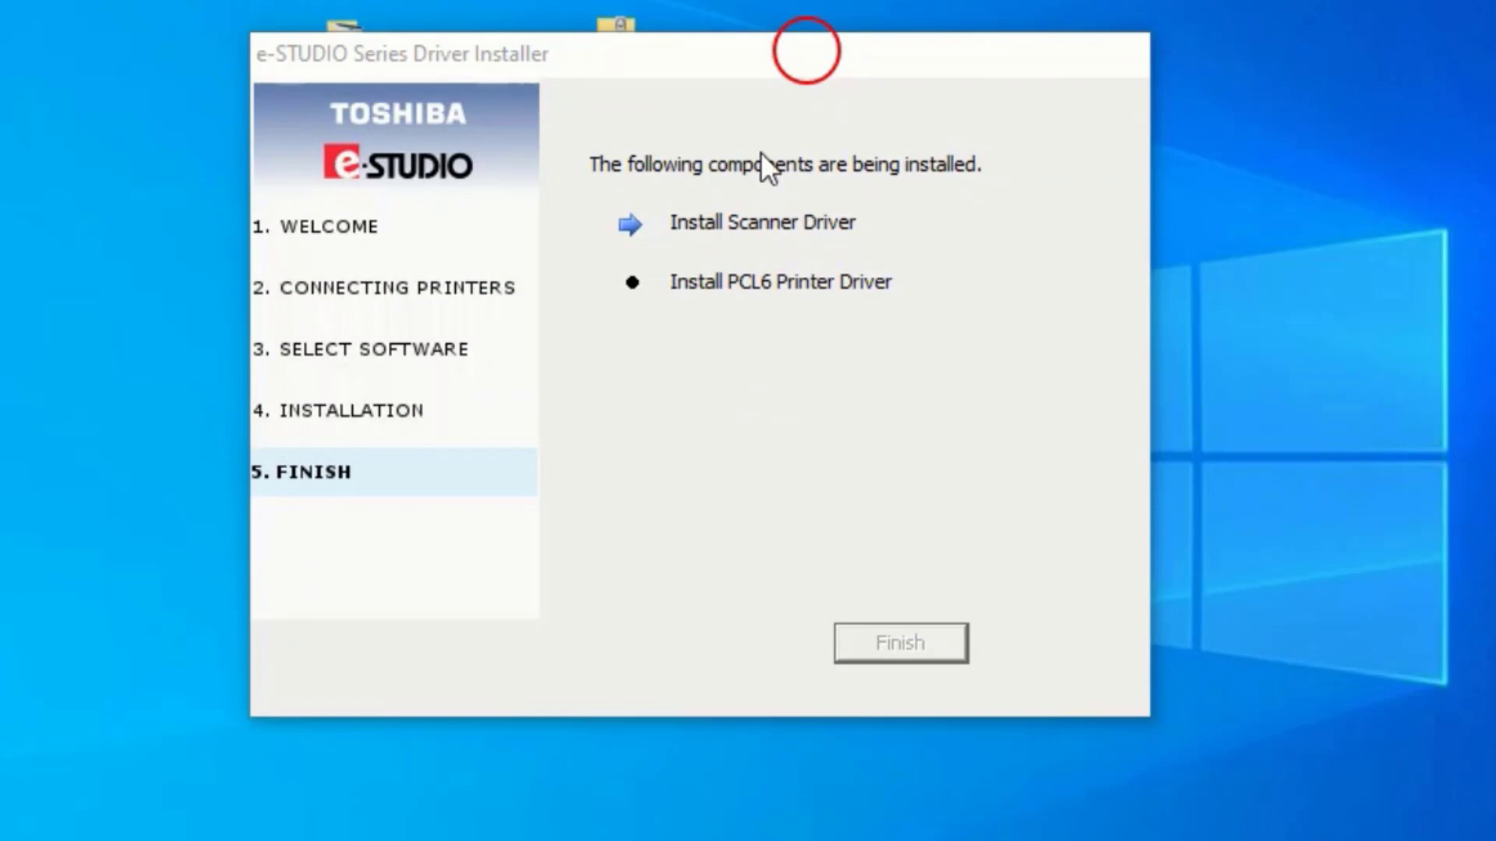
Allow the TOSHIBA Imaging devices software to install and finish the driver installer
drag(714, 70, 715, 0)
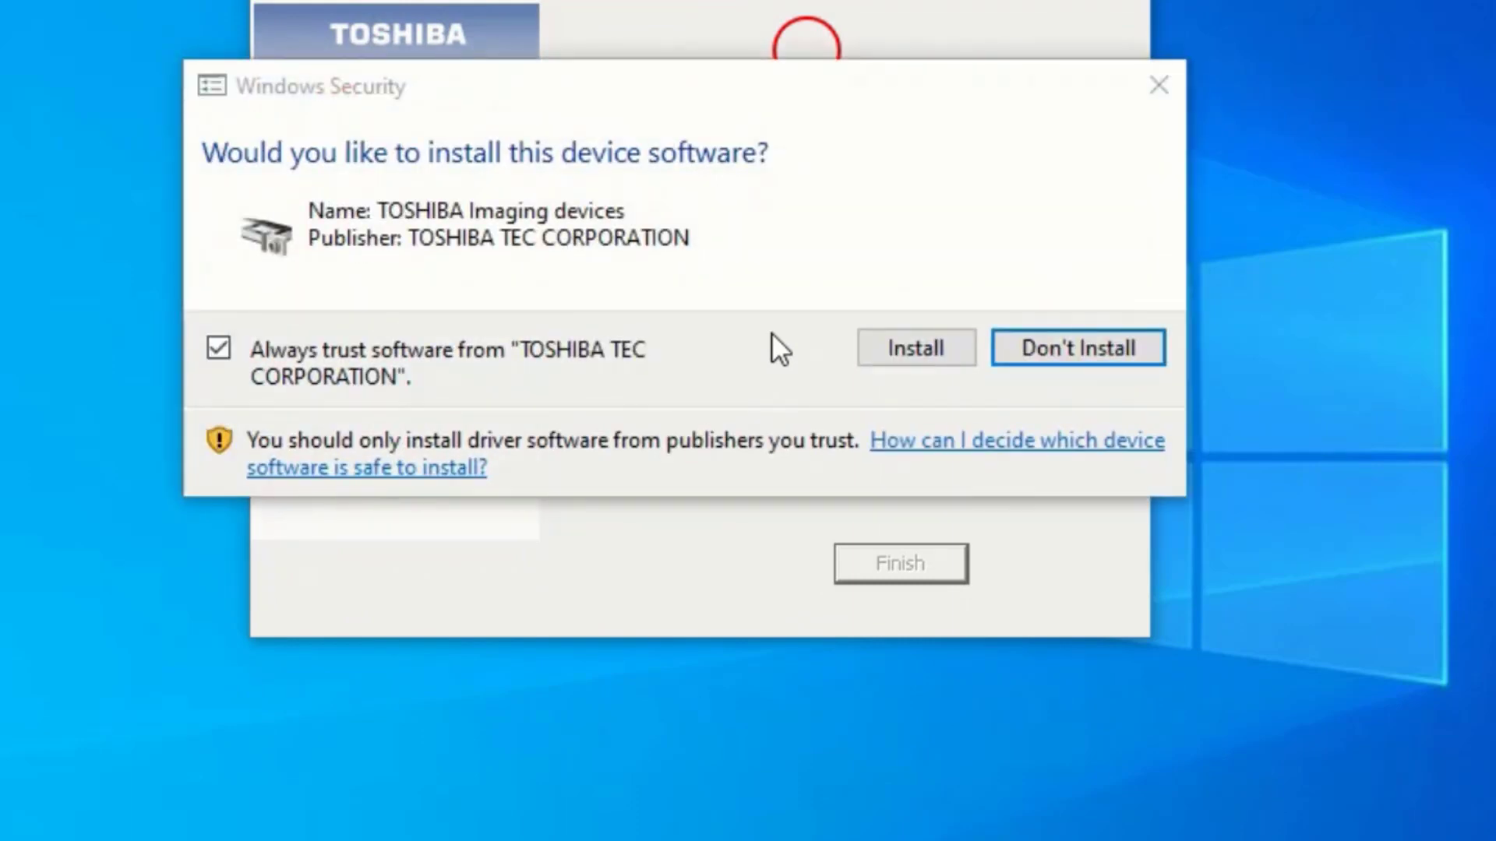
click(913, 356)
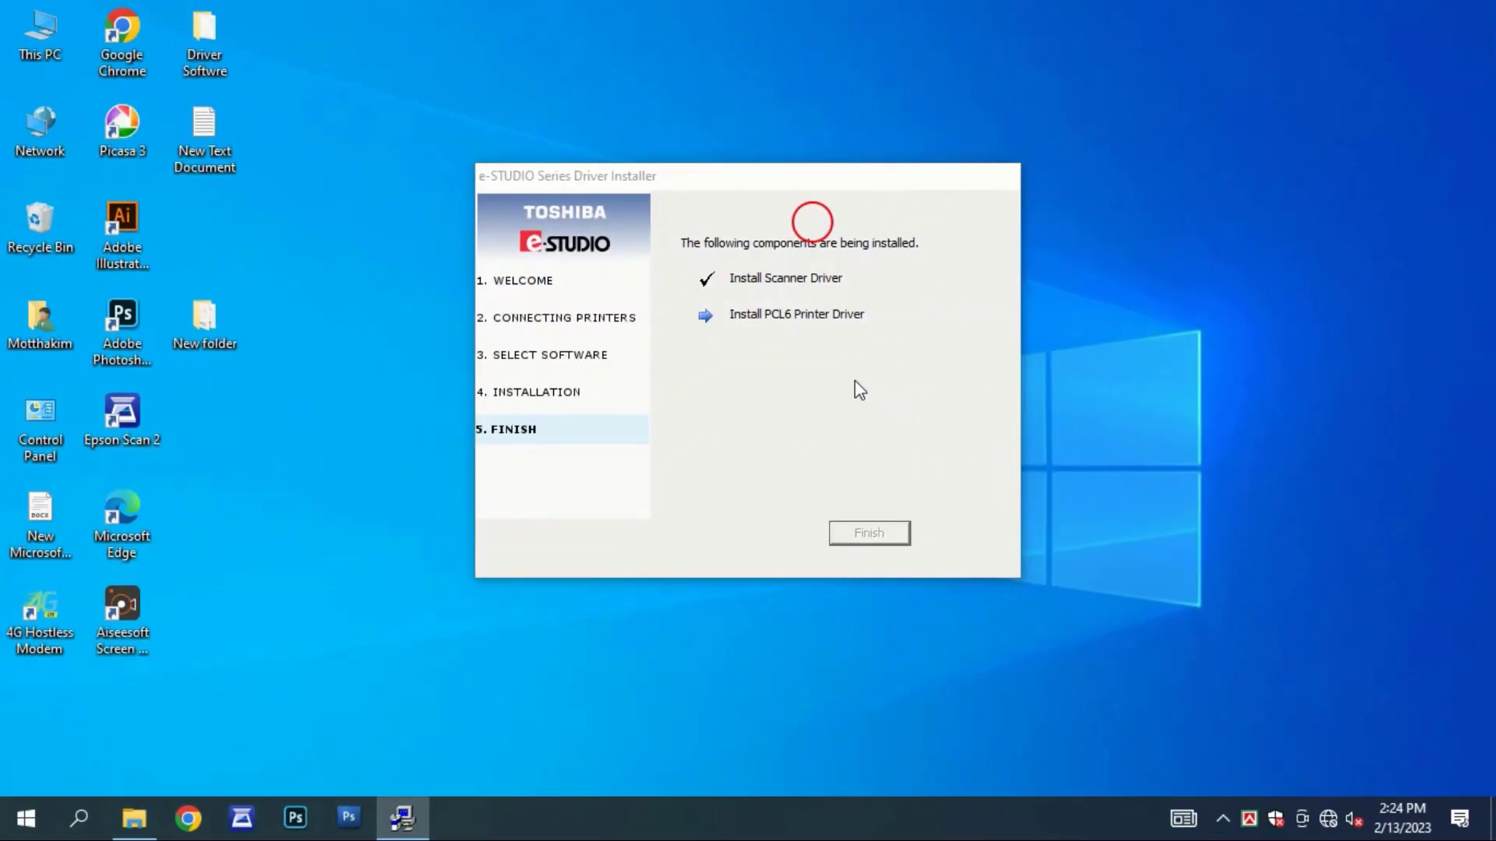
mouse_move(716, 178)
mouse_down()
mouse_move(713, 153)
mouse_move(718, 179)
mouse_up()
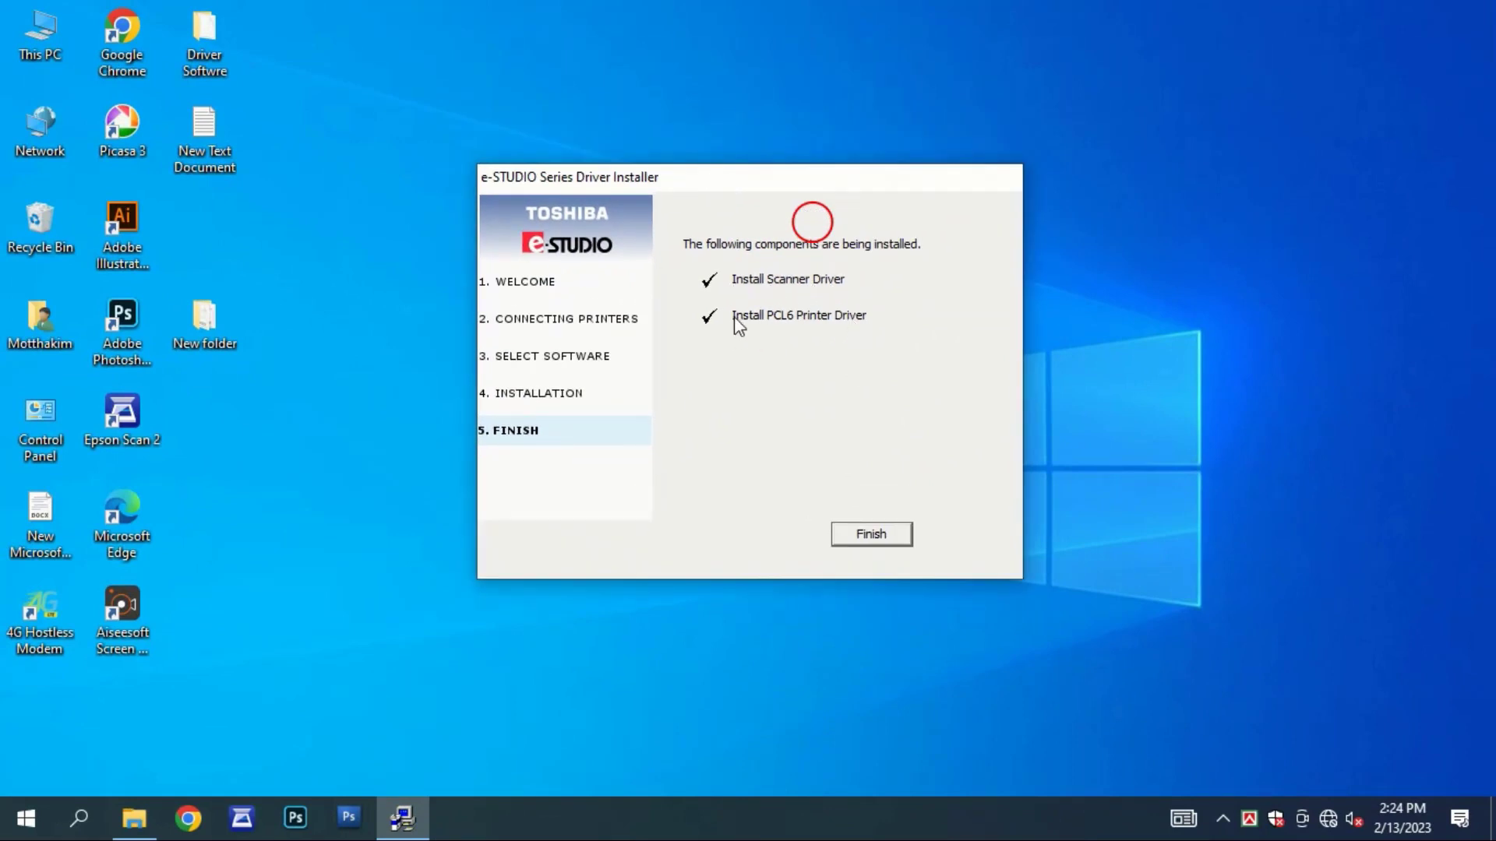
click(871, 535)
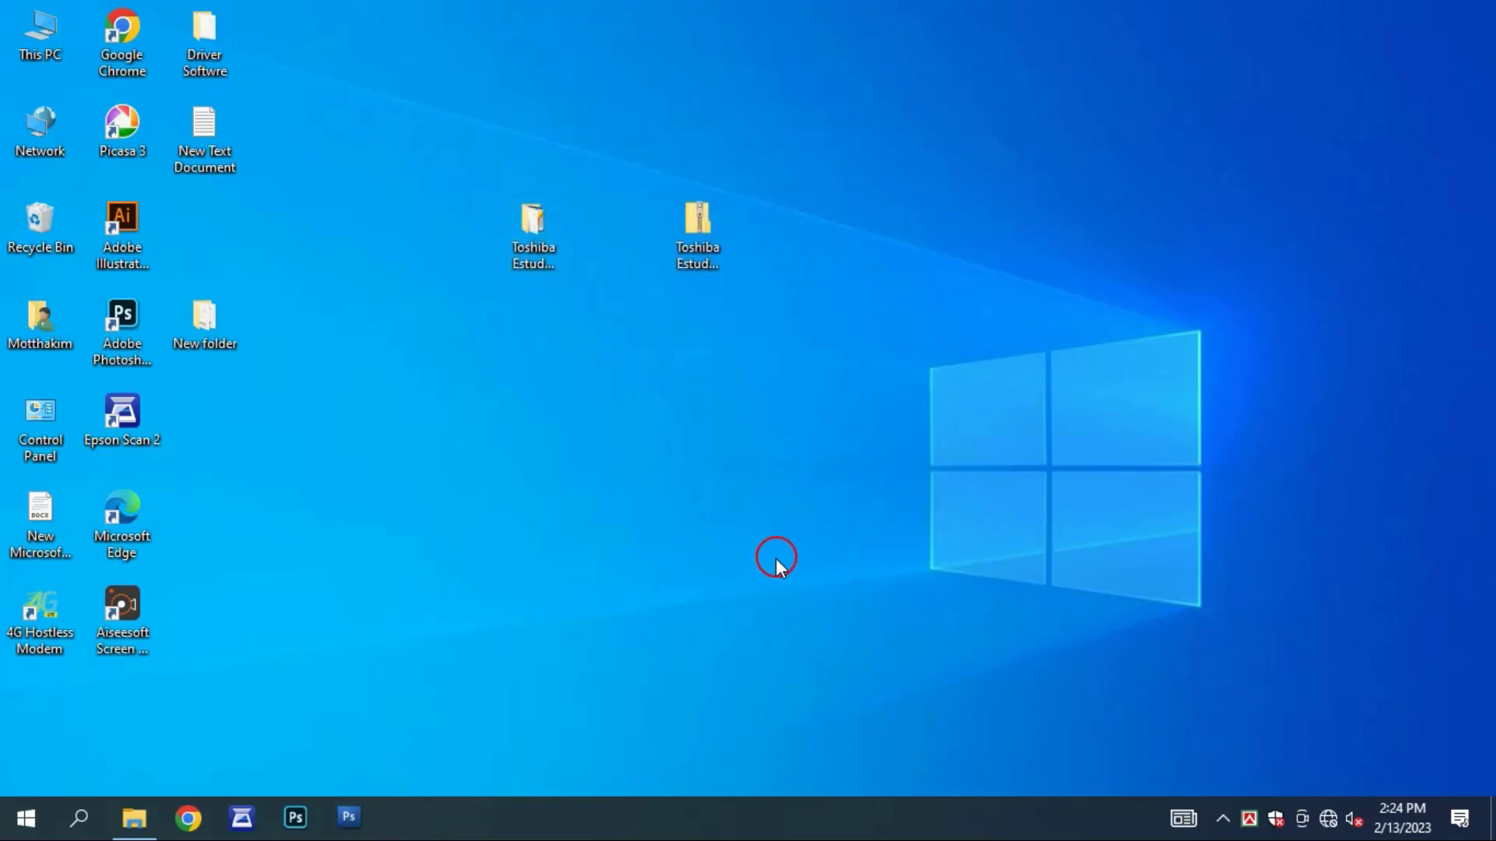
Switch to Photoshop CS3 and start an import with the e-STUDIO2809ASeries Scan Driver
click(349, 818)
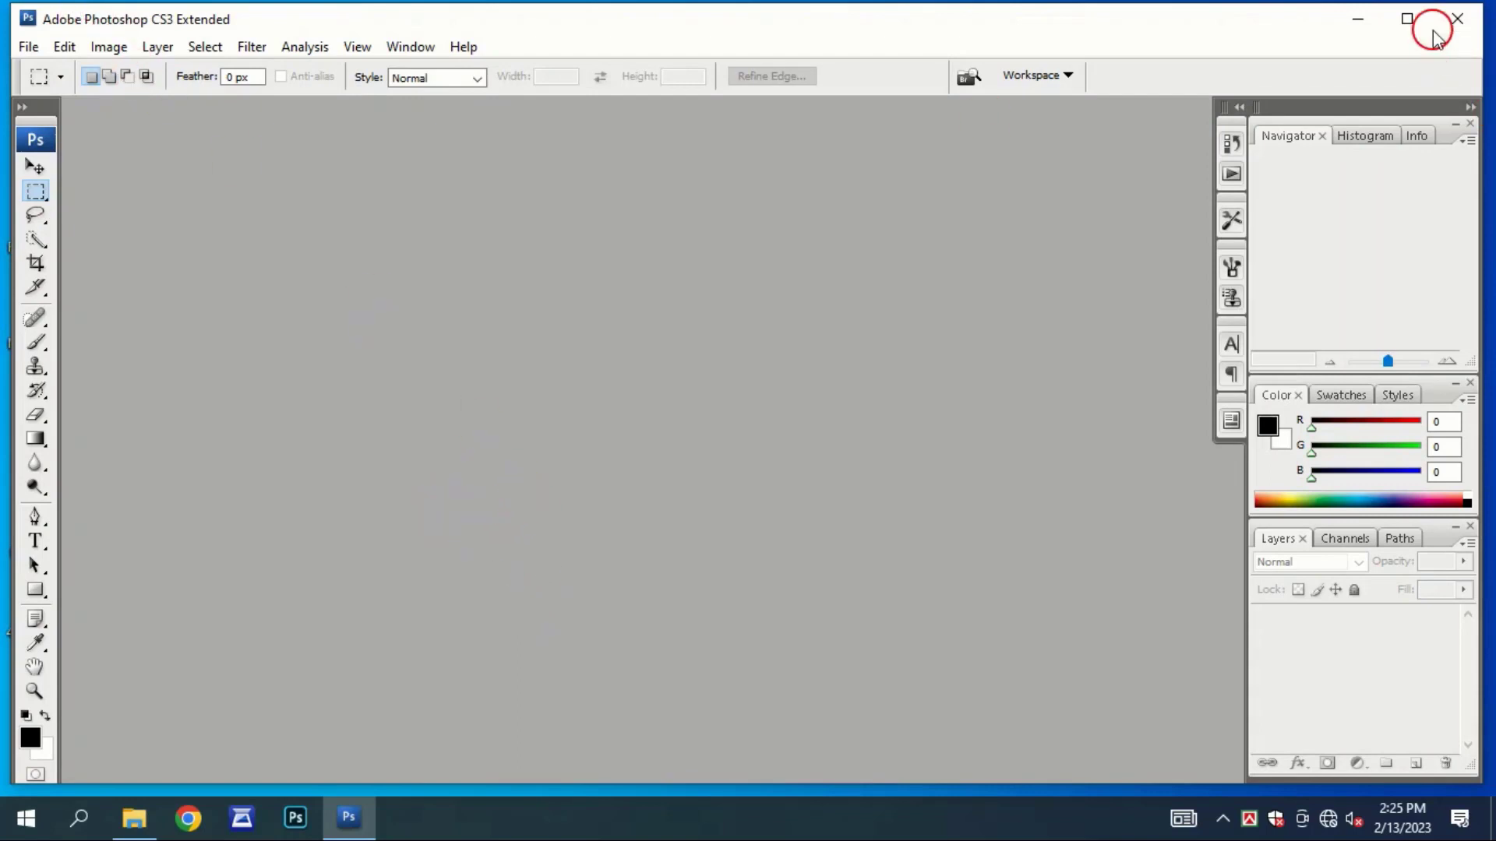
click(1406, 19)
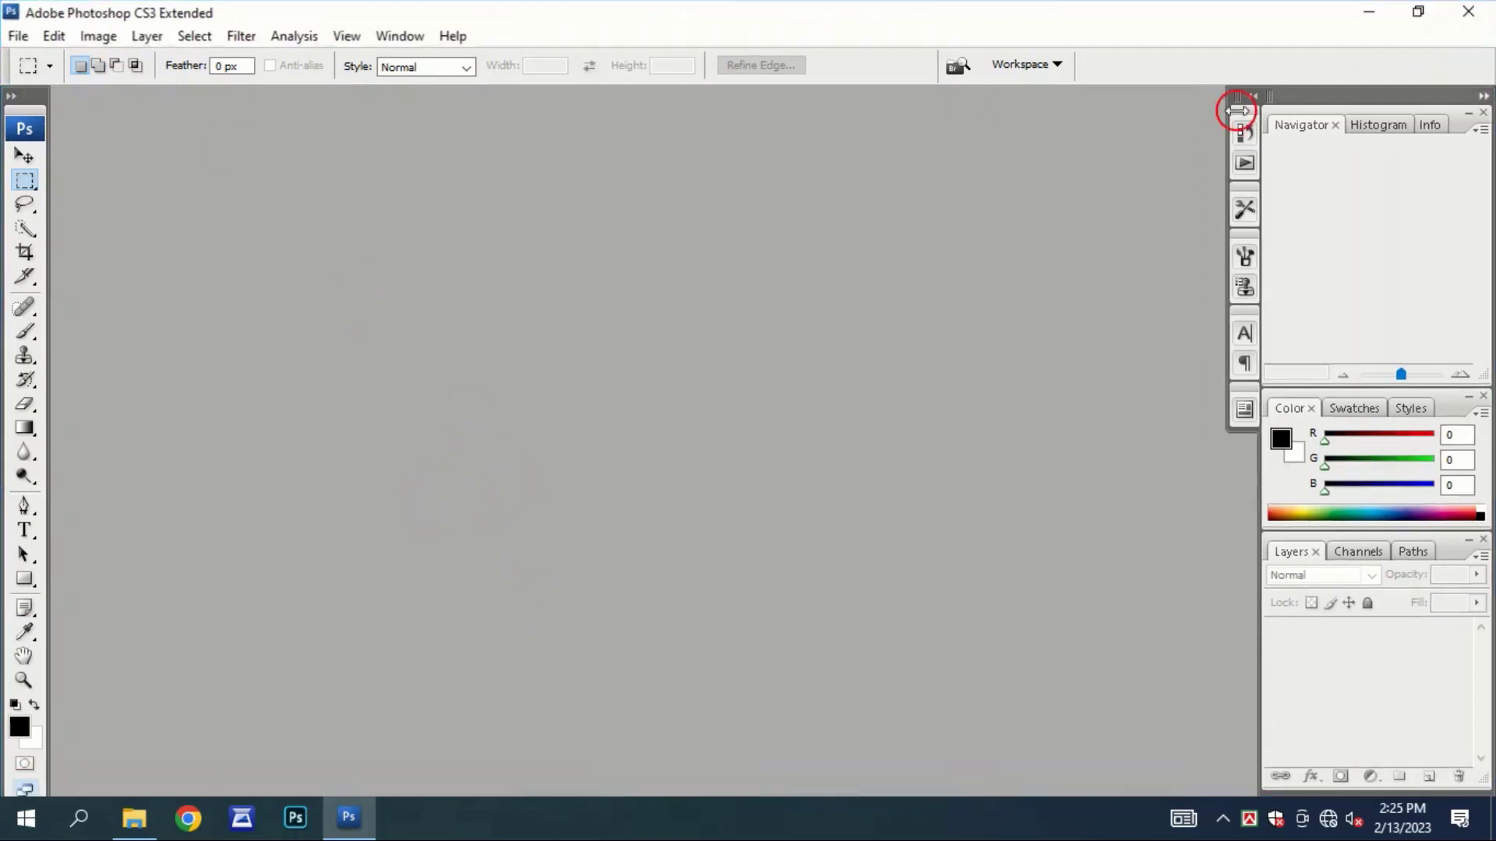
click(24, 38)
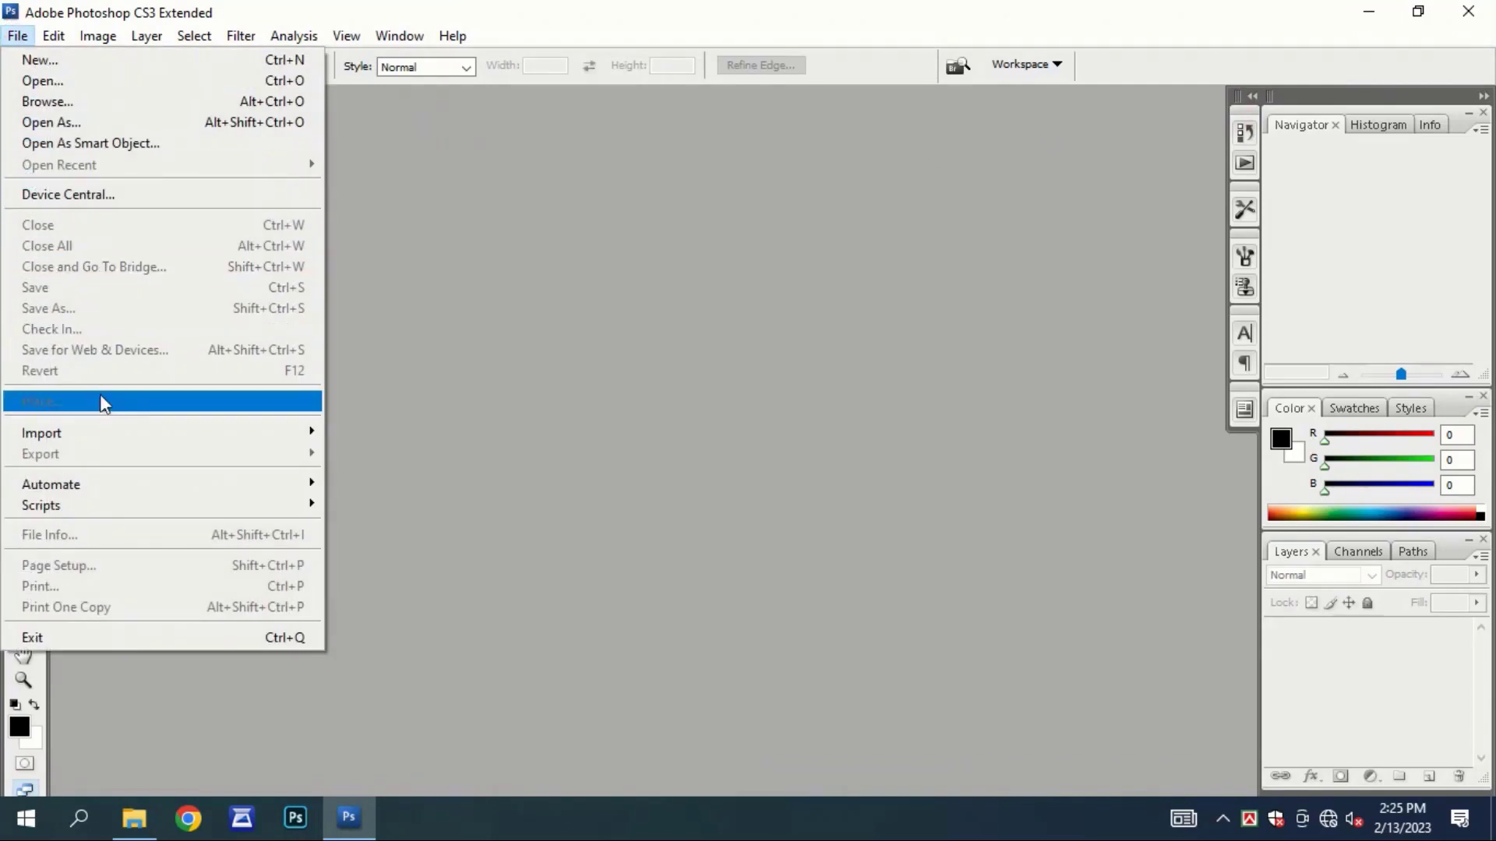
mouse_move(89, 435)
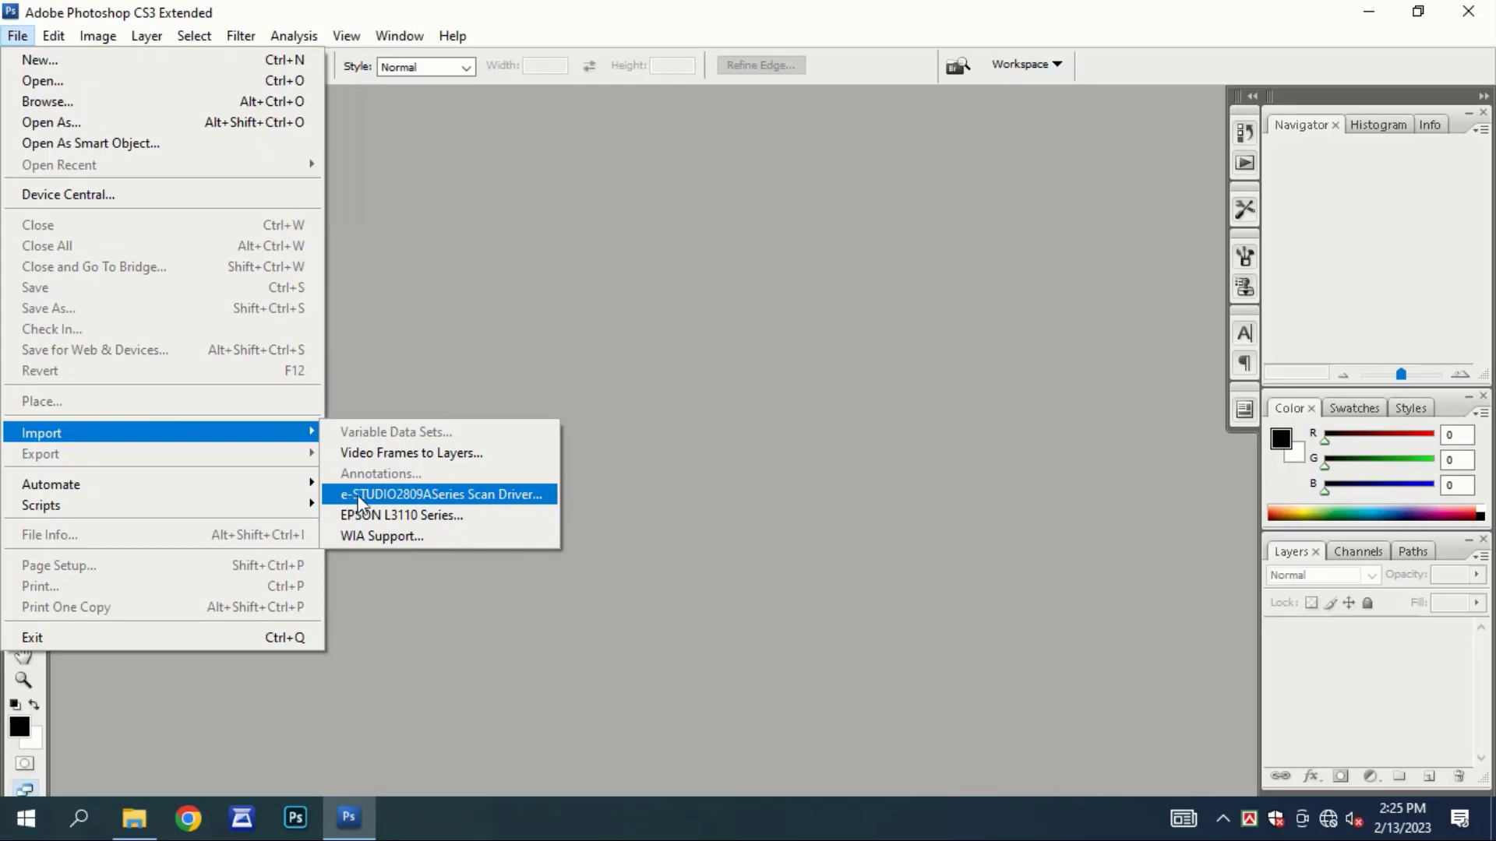
click(421, 498)
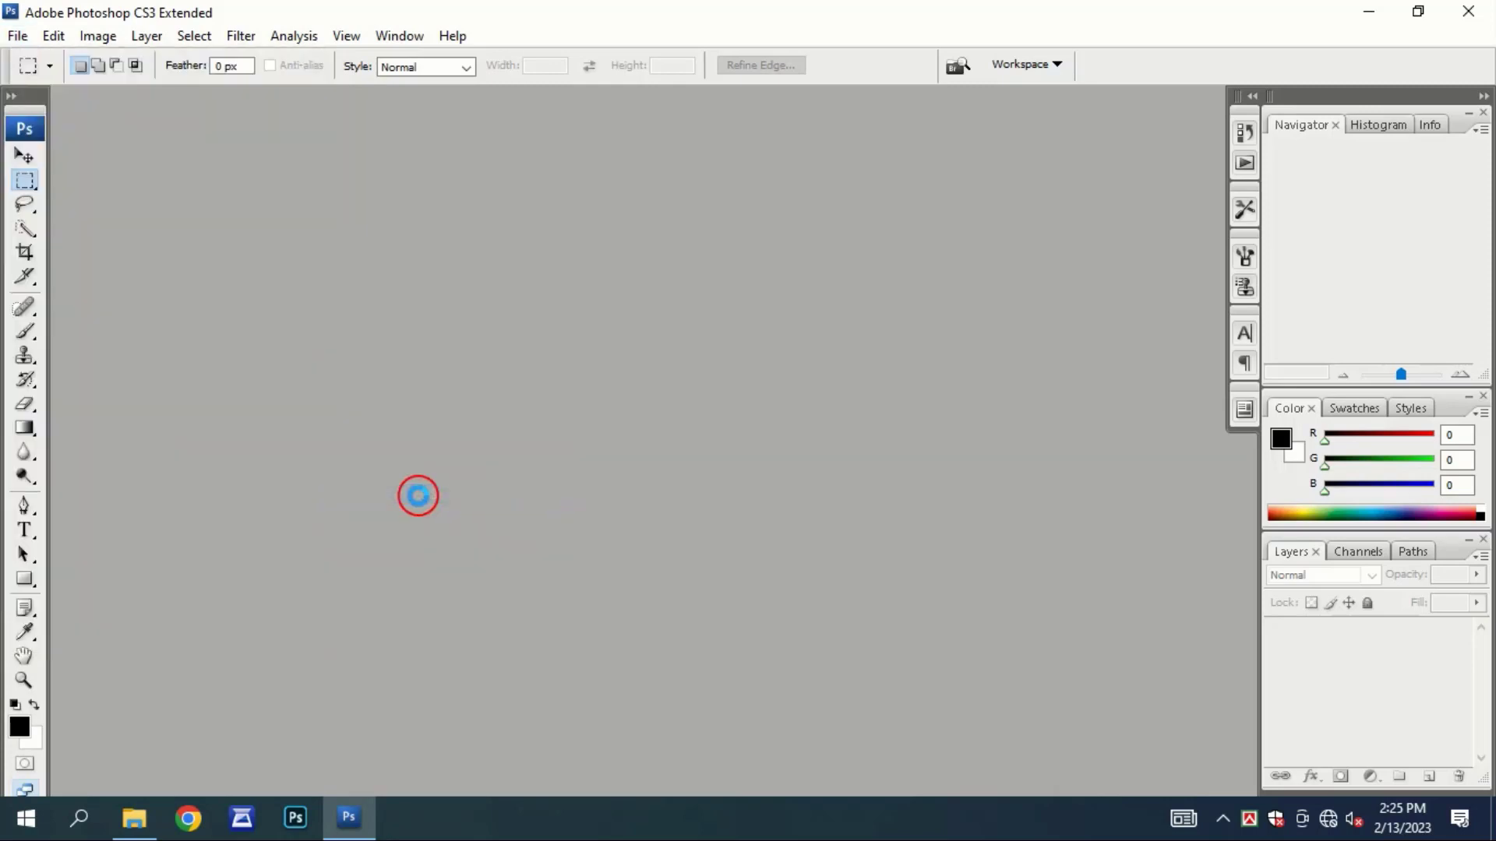
drag(640, 85, 526, 49)
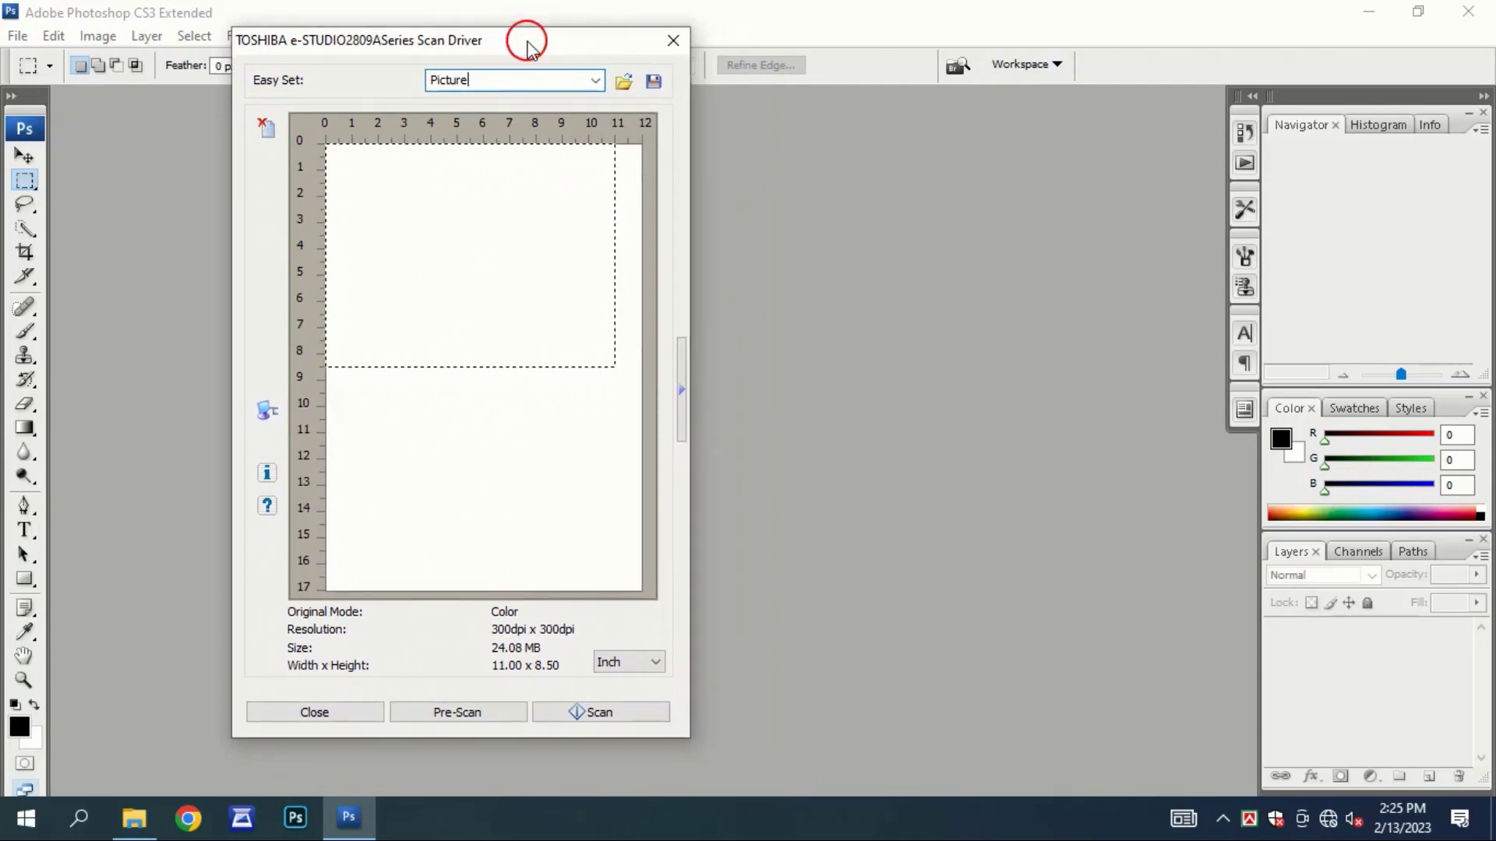
Expand the scan driver's detailed settings, keep the resolution at 300dpi x 300dpi and set the original size to A4
click(681, 396)
drag(808, 47, 806, 41)
click(939, 121)
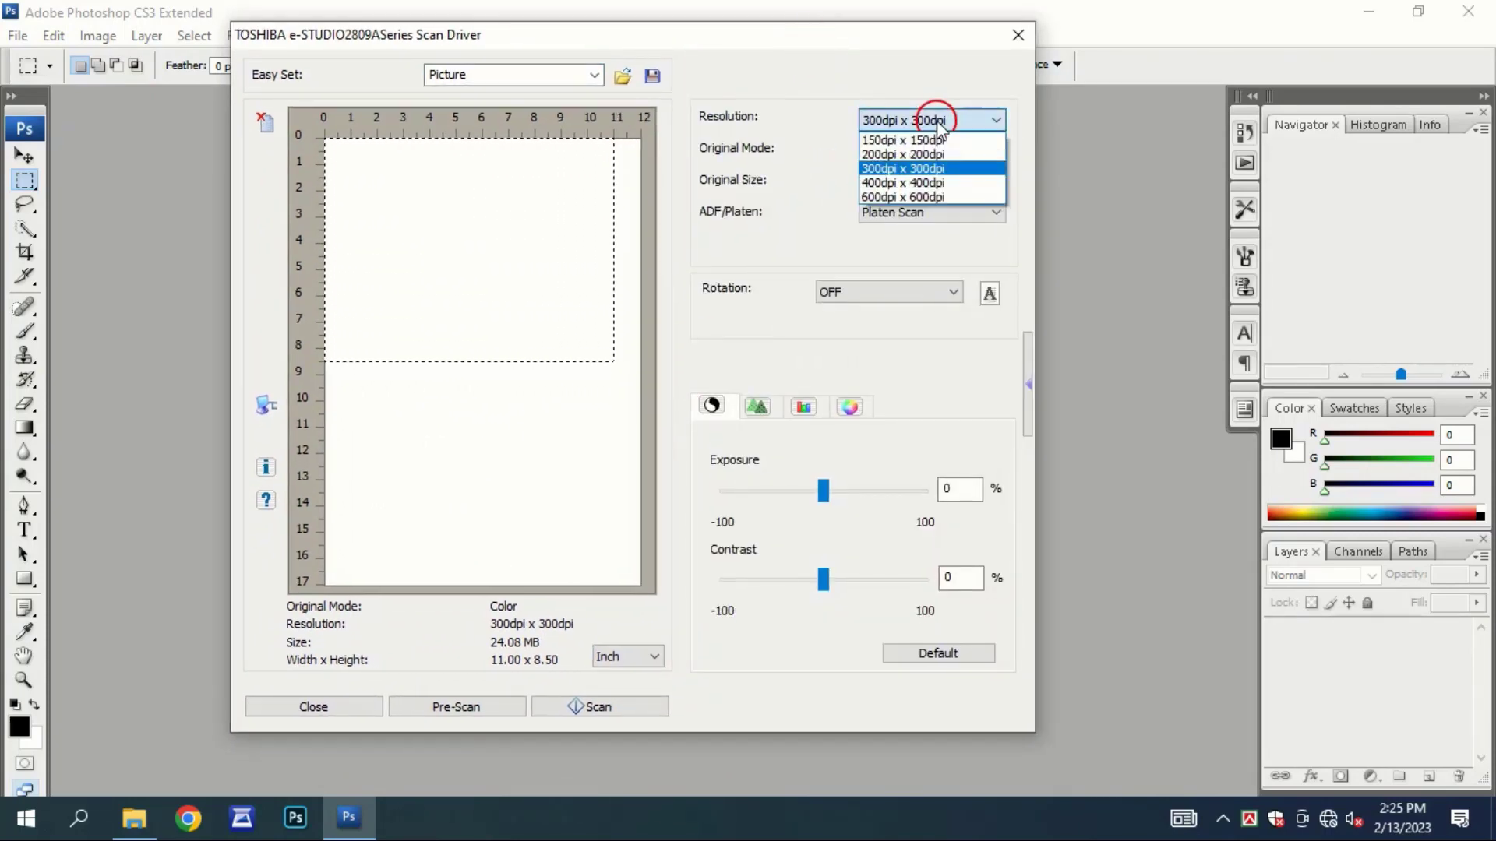
click(884, 170)
click(883, 183)
click(874, 231)
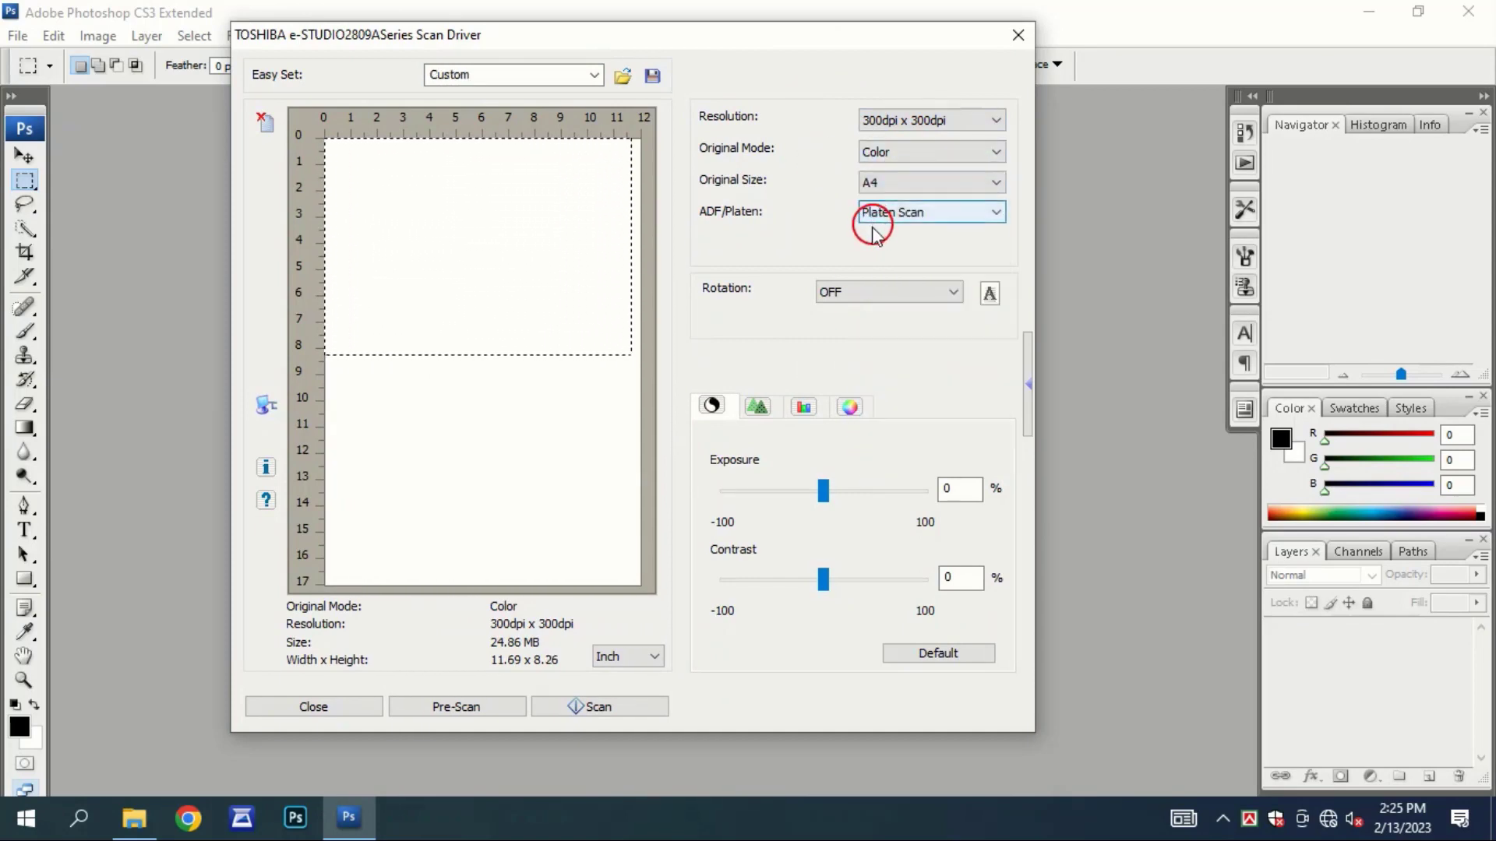
Scan the original into a new document, close the scan driver and enlarge the document window
click(588, 710)
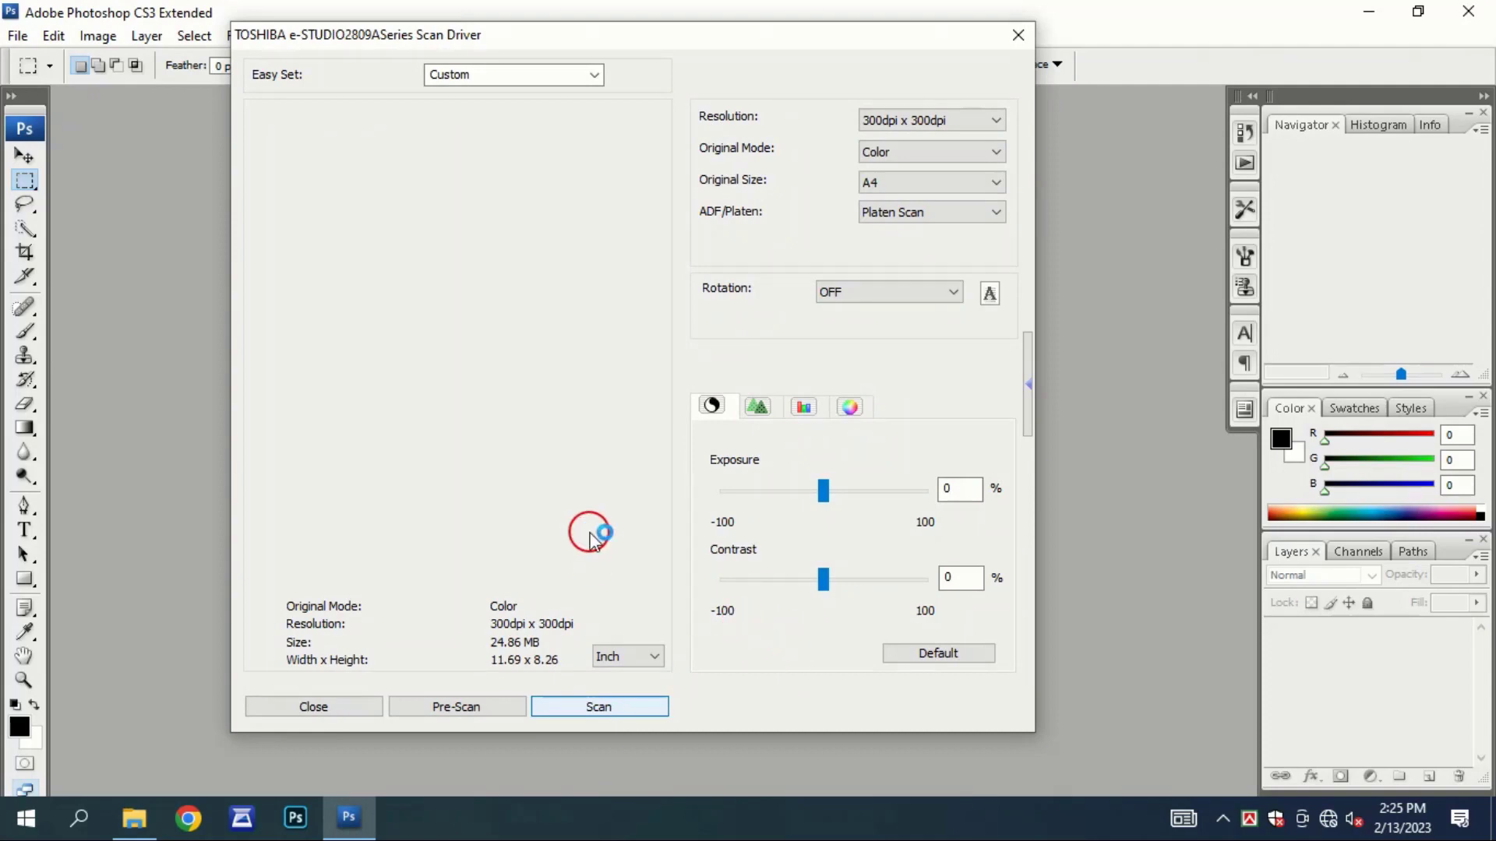
drag(594, 530, 629, 355)
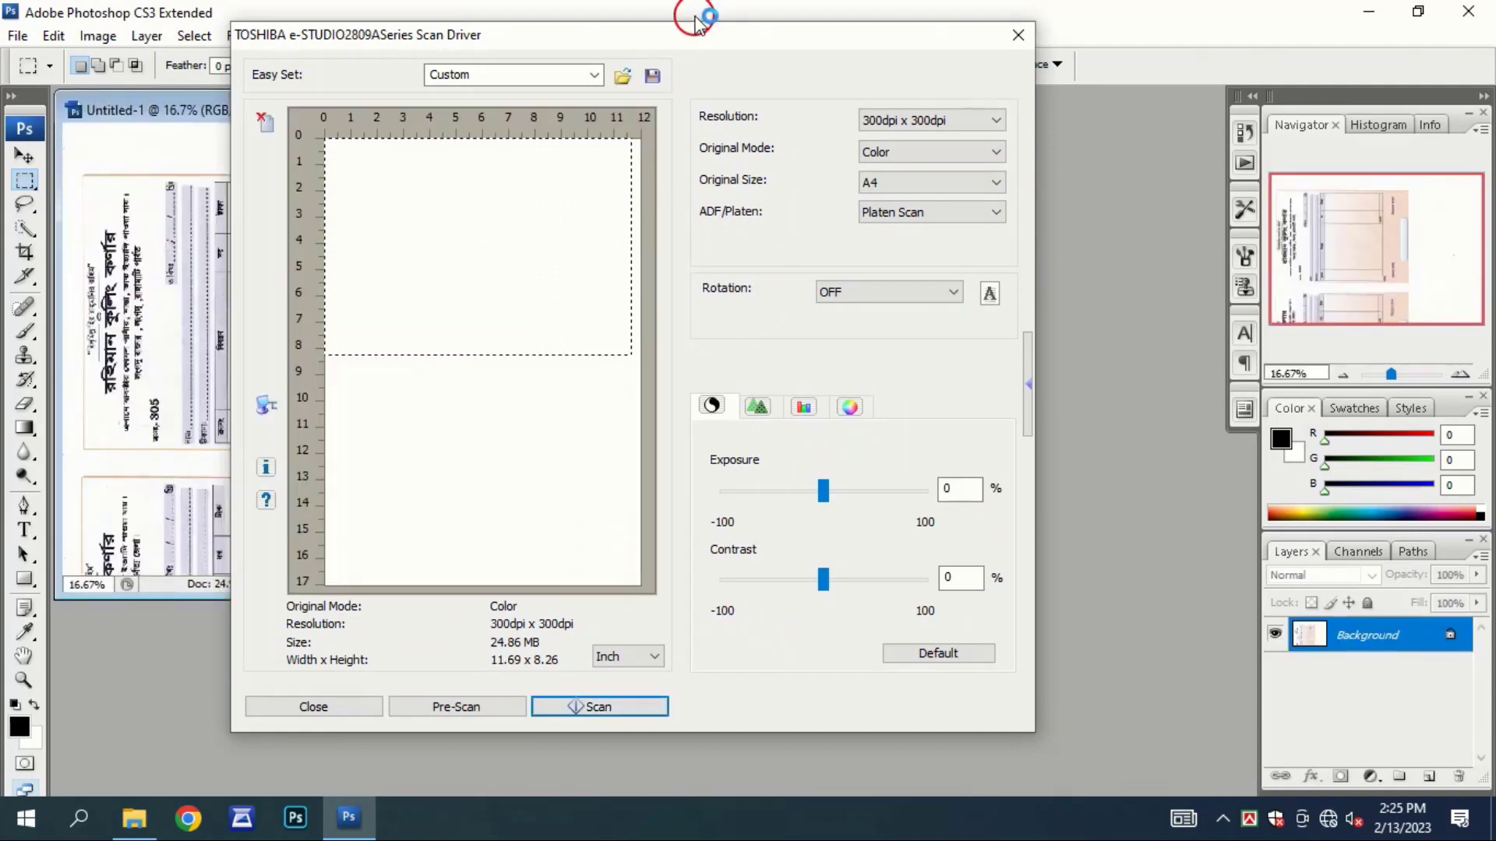
drag(685, 47, 841, 83)
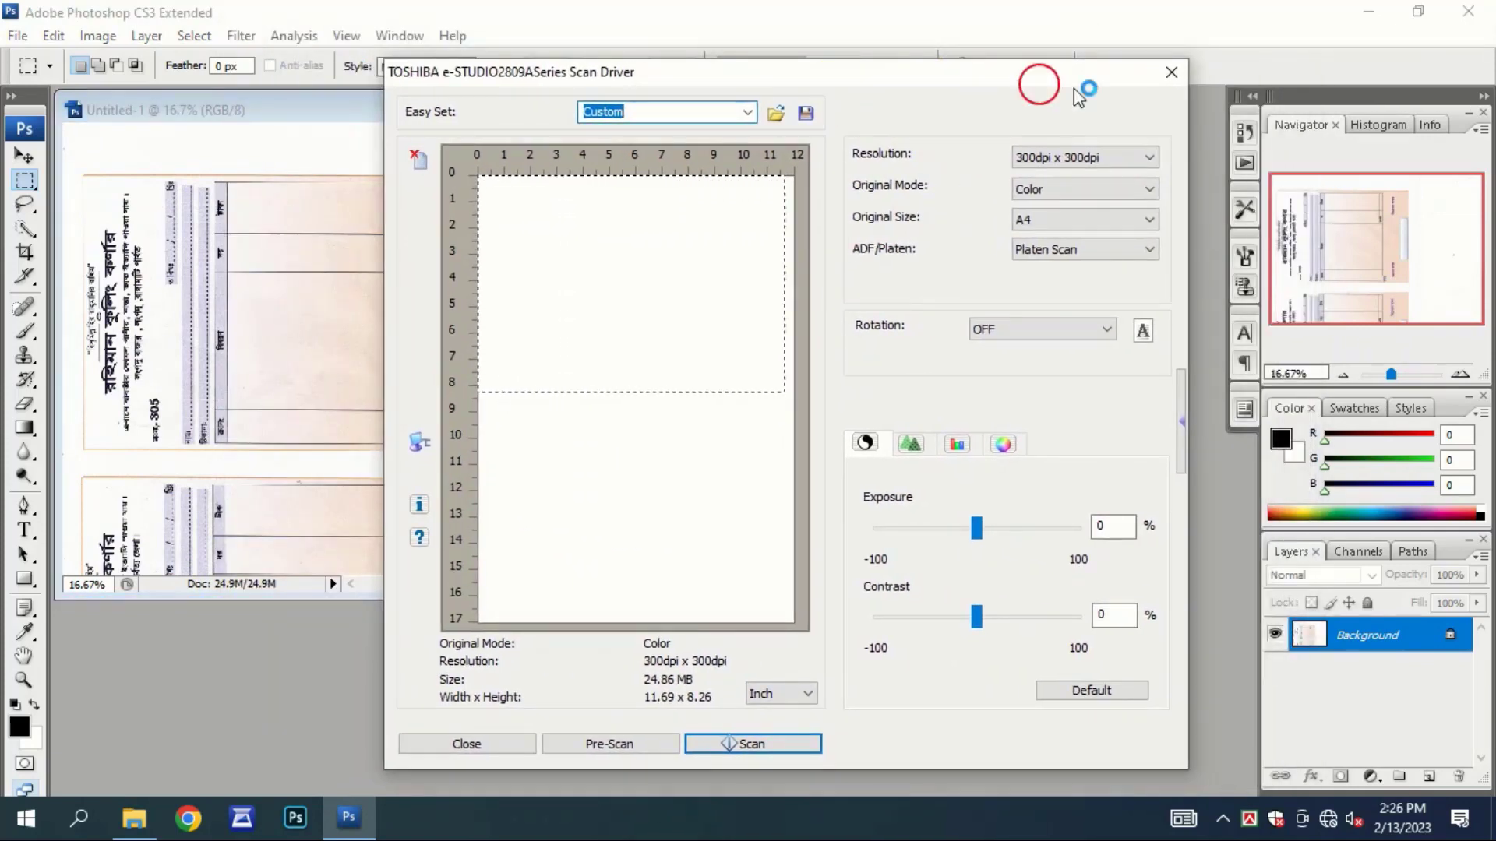
click(1168, 74)
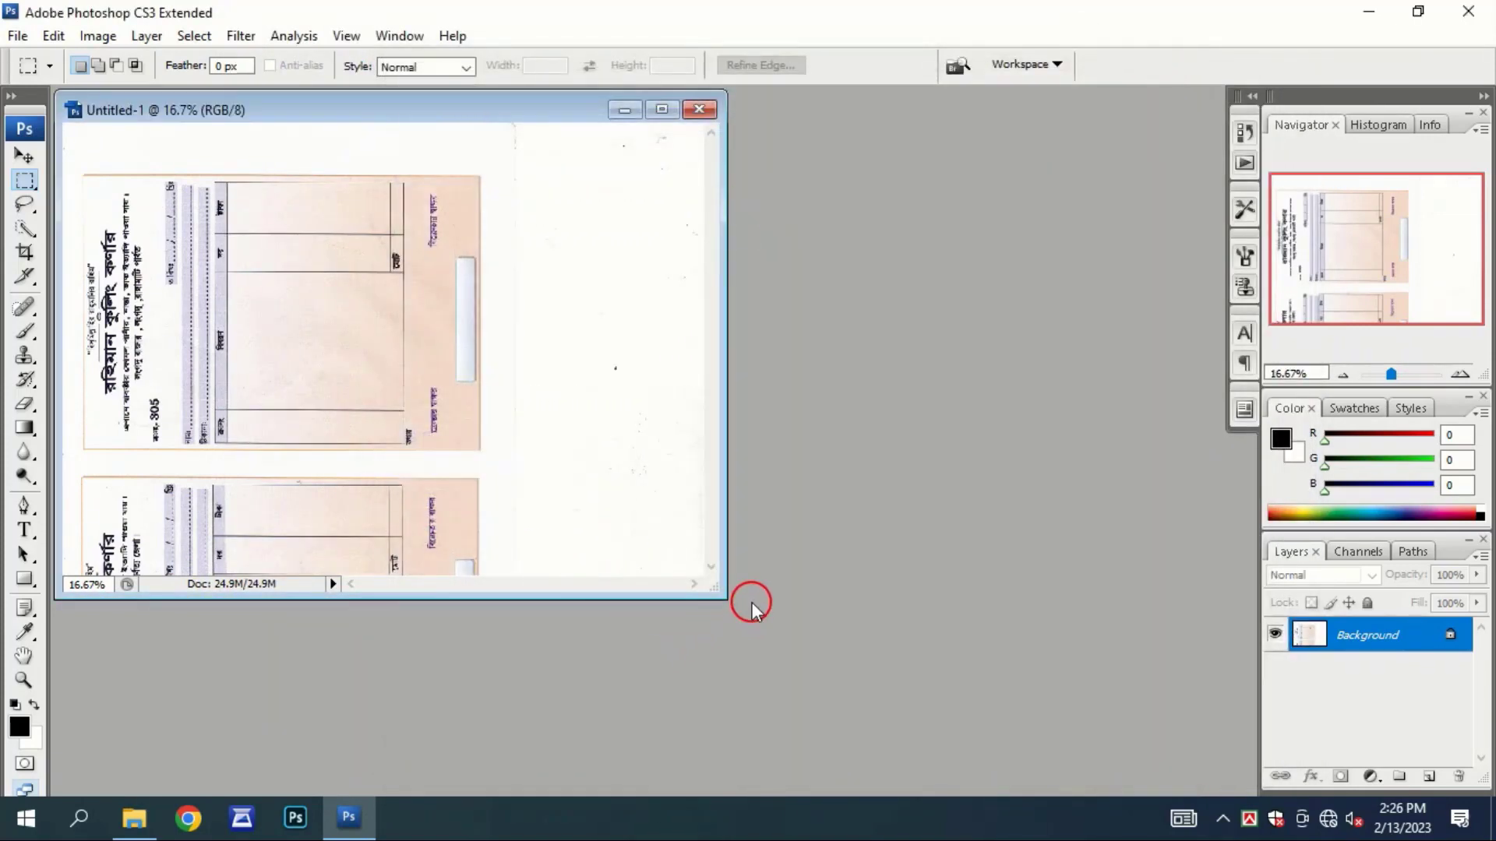
drag(720, 598, 857, 795)
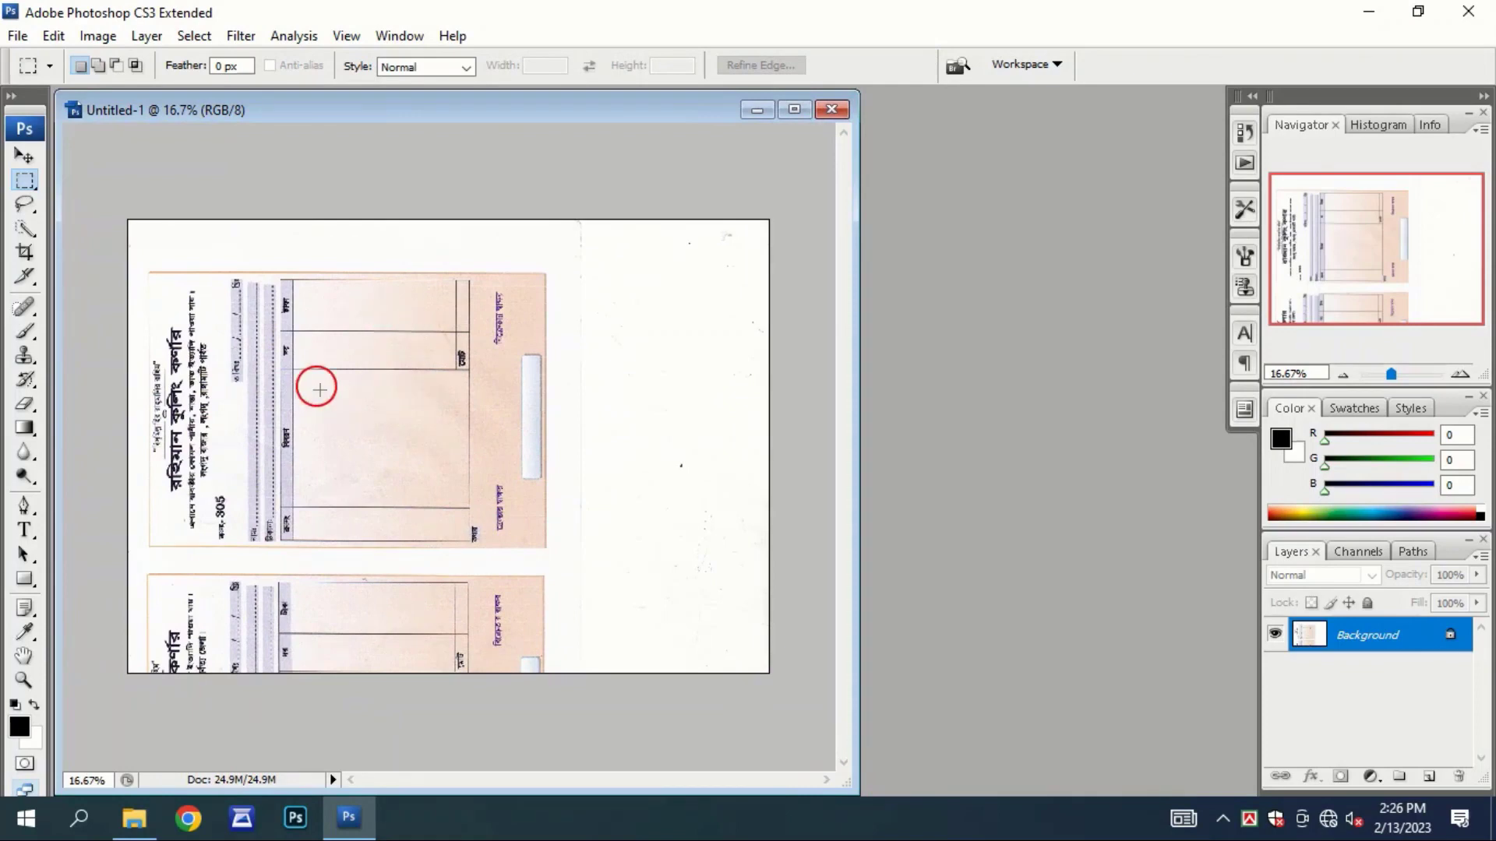
Check the print settings of the scanned document with the TOSHIBA e-STUDIO2809ASeries PCL6 printer selected, and close them without printing
click(17, 36)
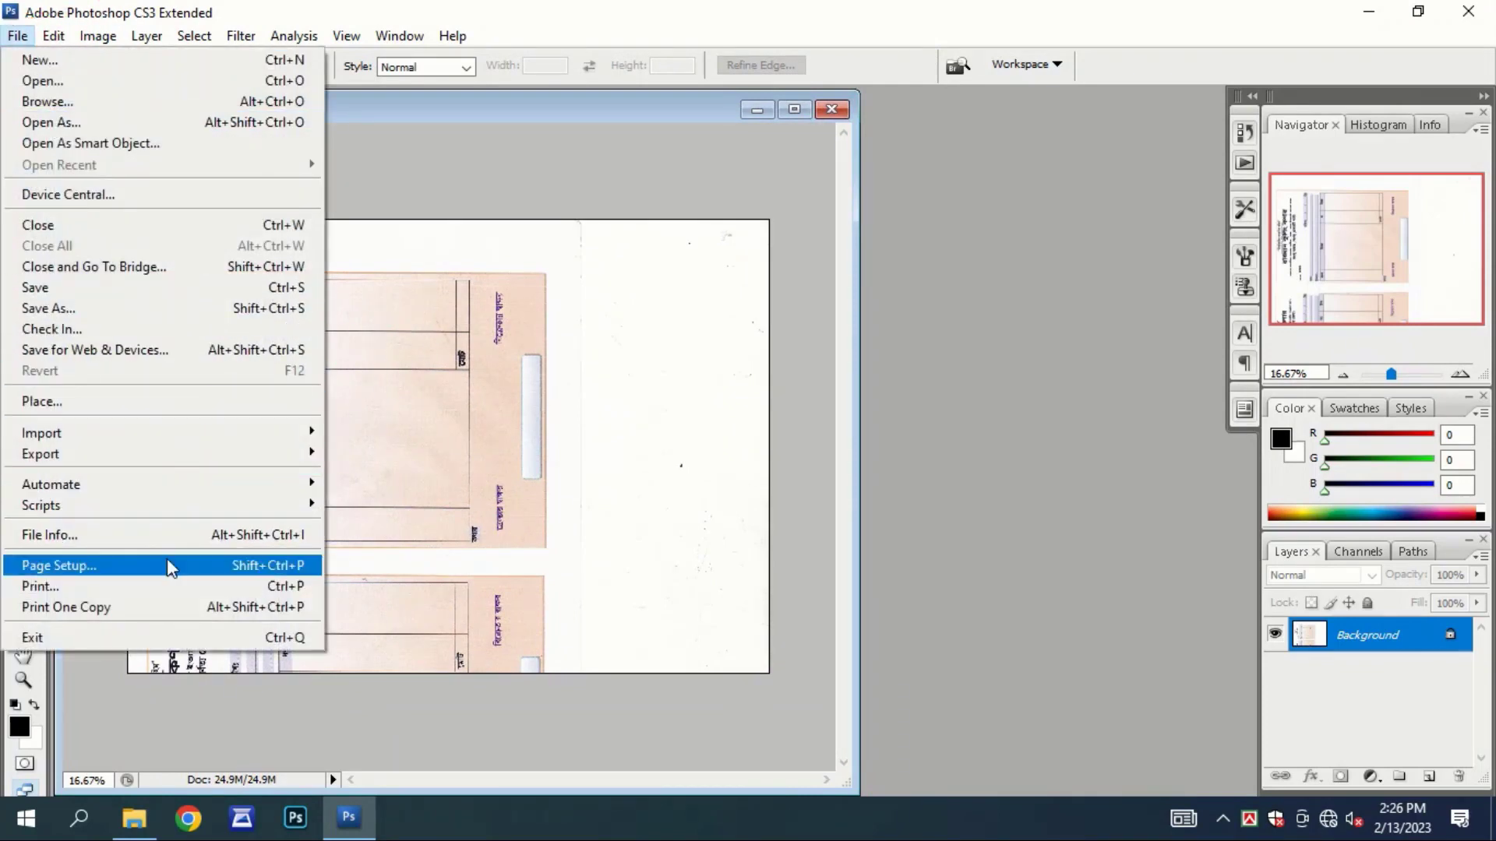
click(156, 586)
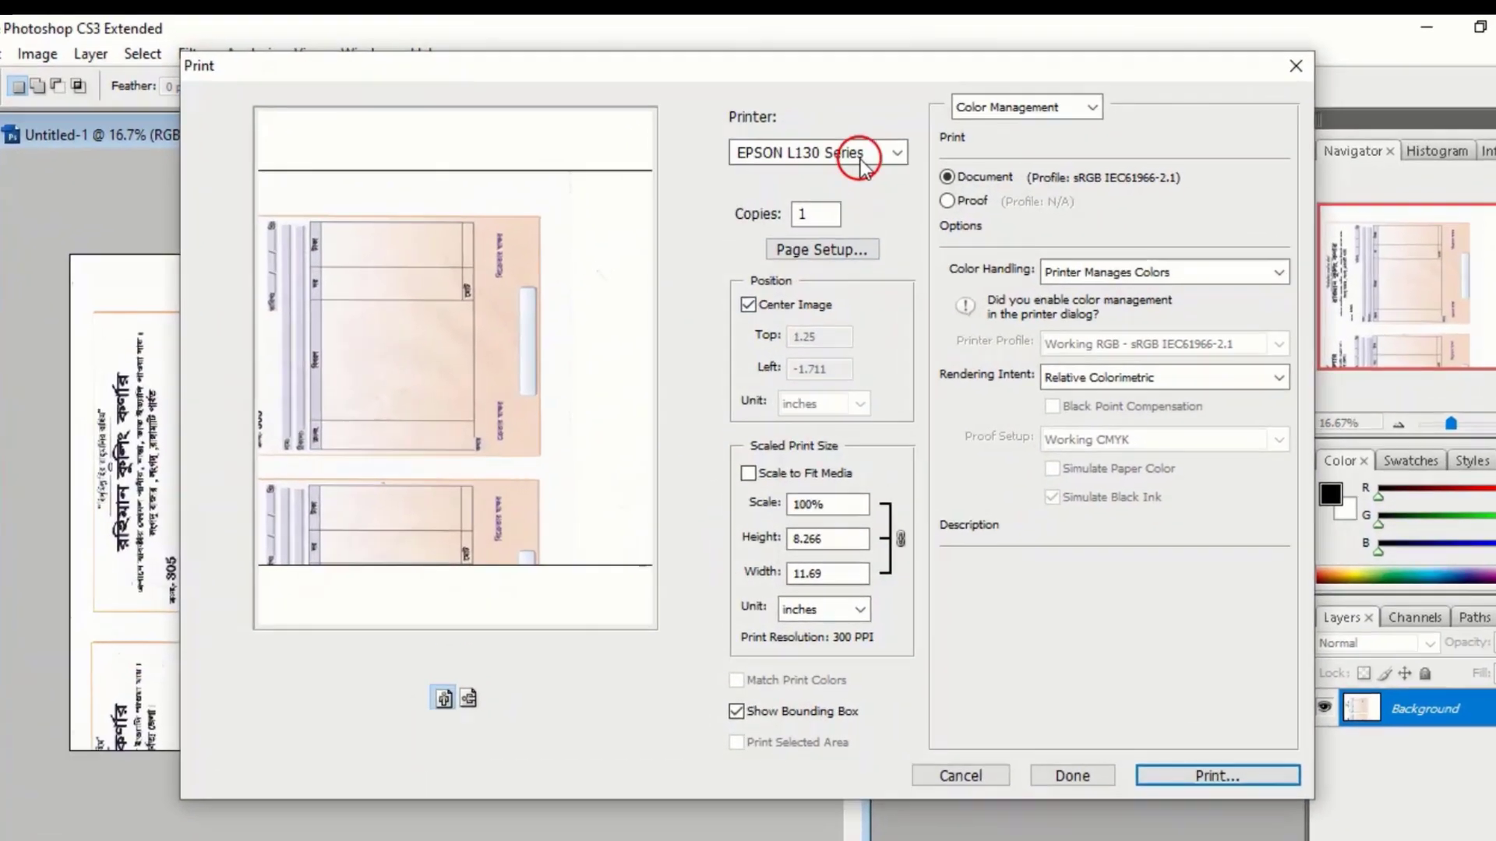
click(849, 126)
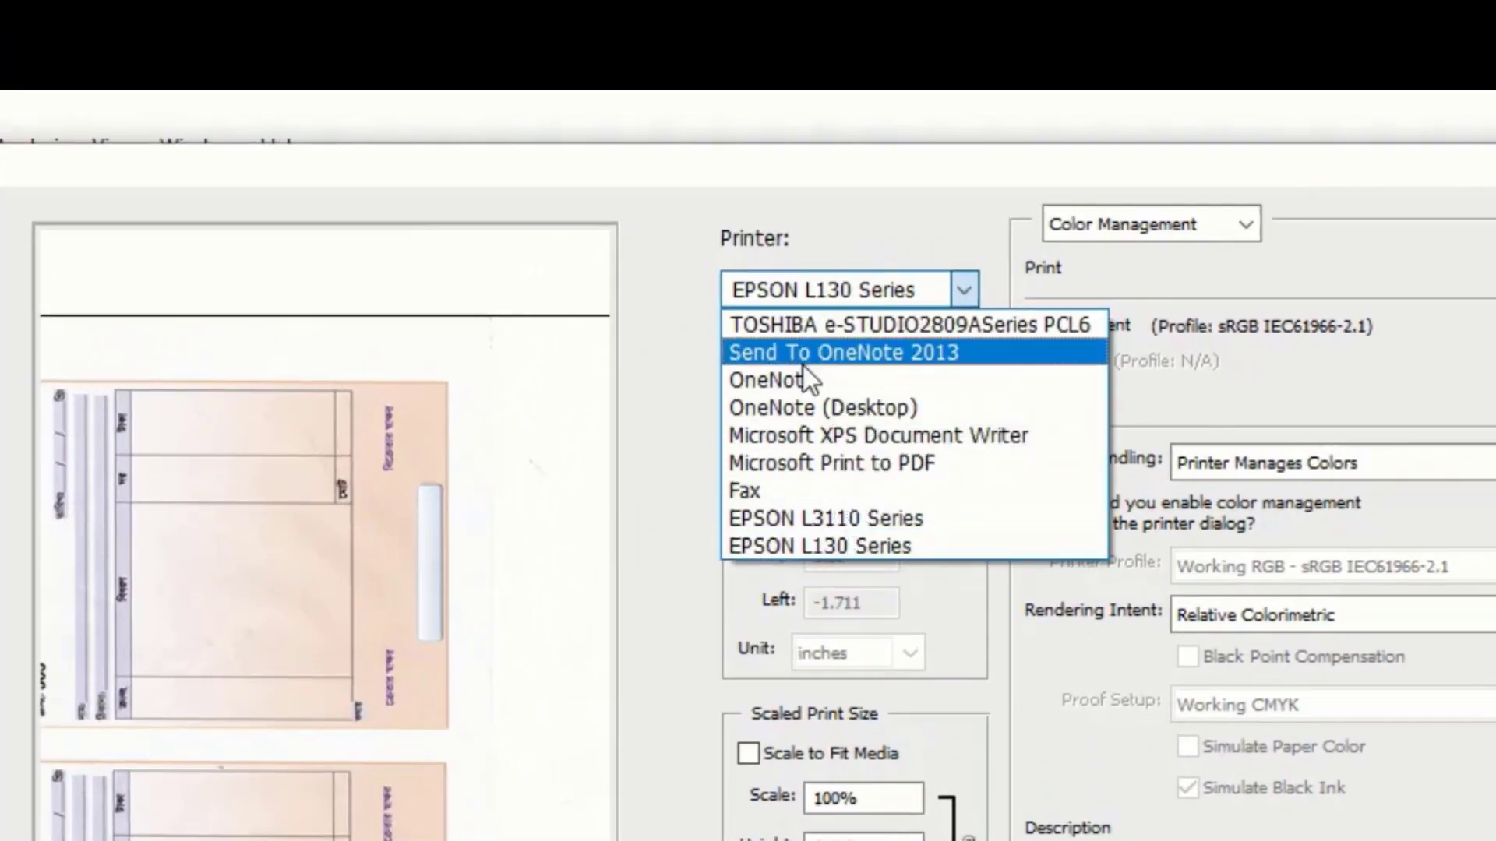
click(764, 323)
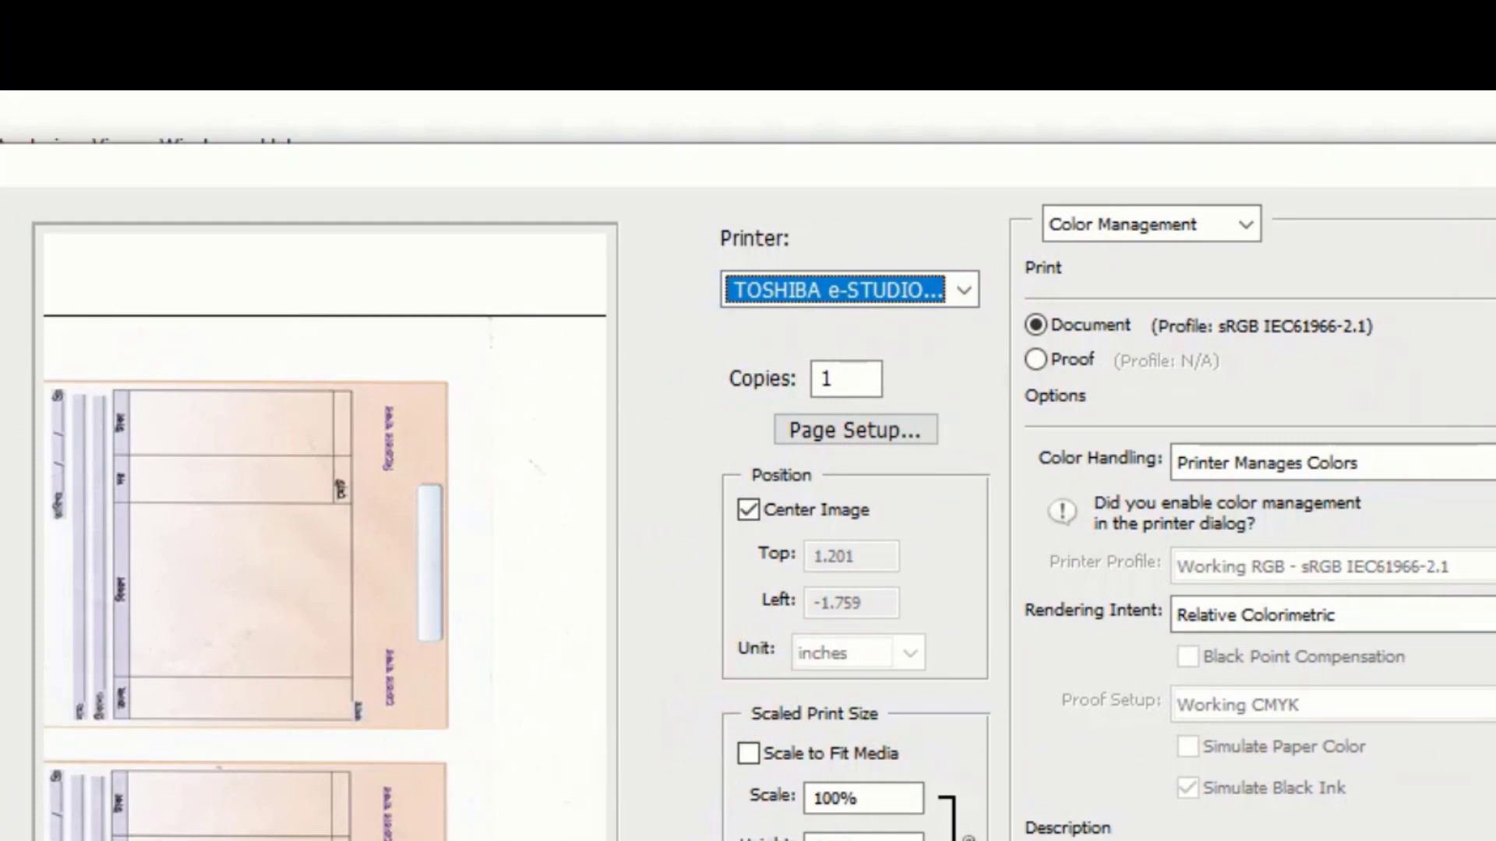
click(1492, 169)
Close the scanned document without saving it and exit Photoshop
click(879, 271)
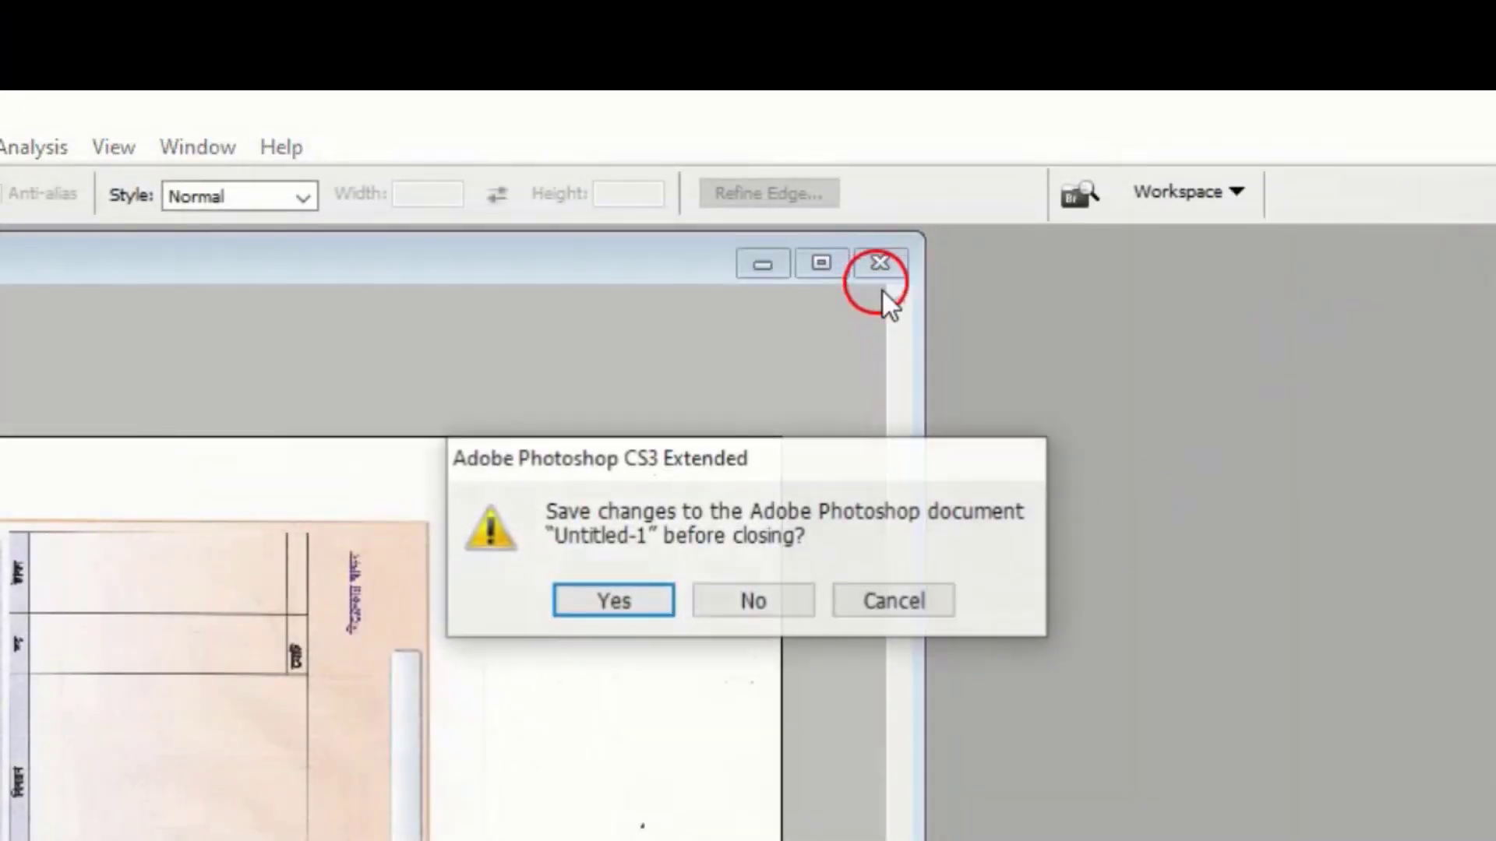
click(786, 614)
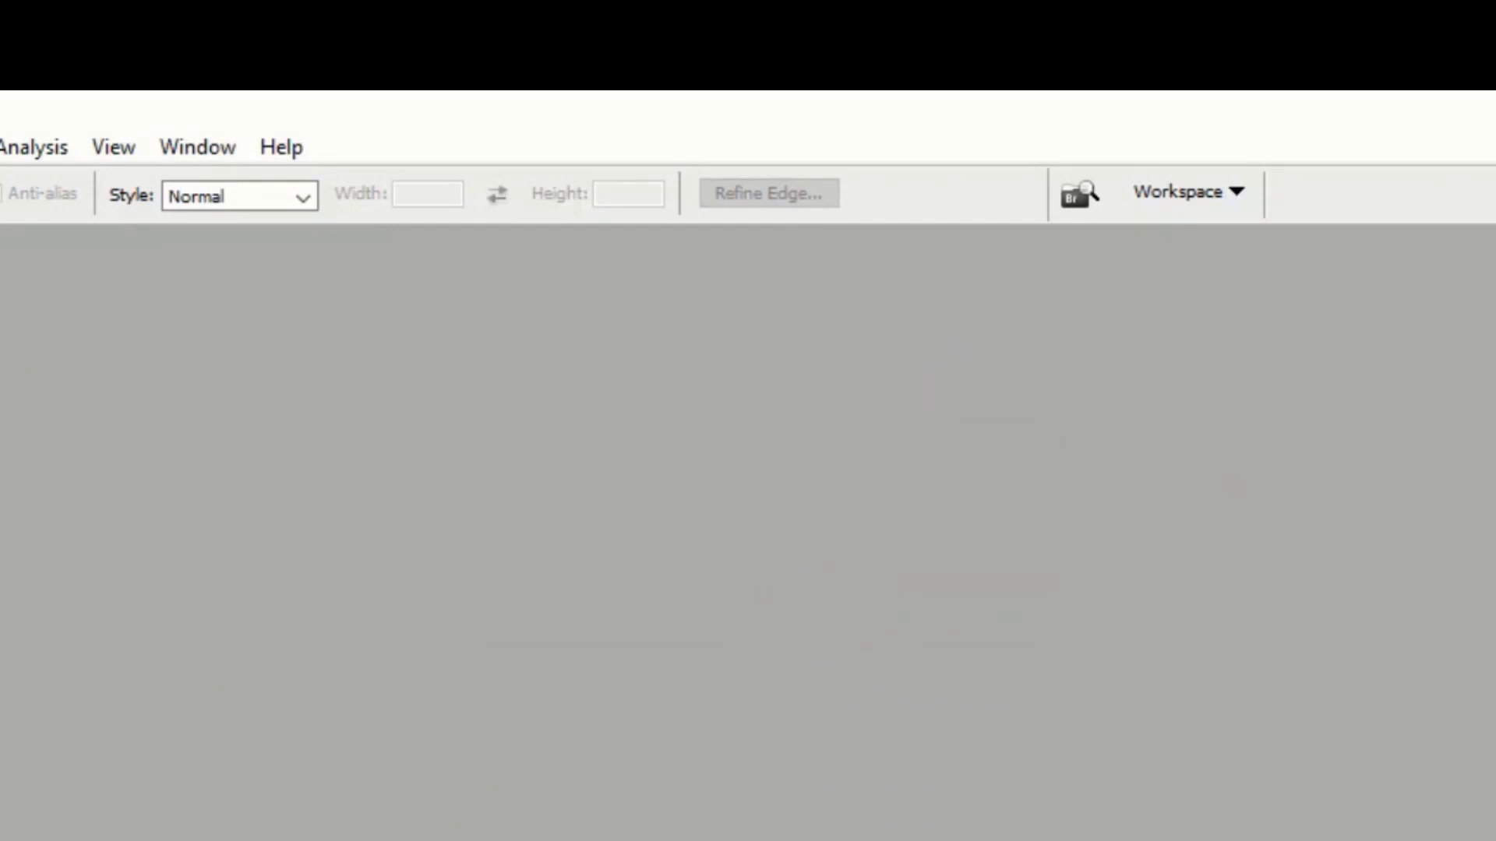
click(1473, 13)
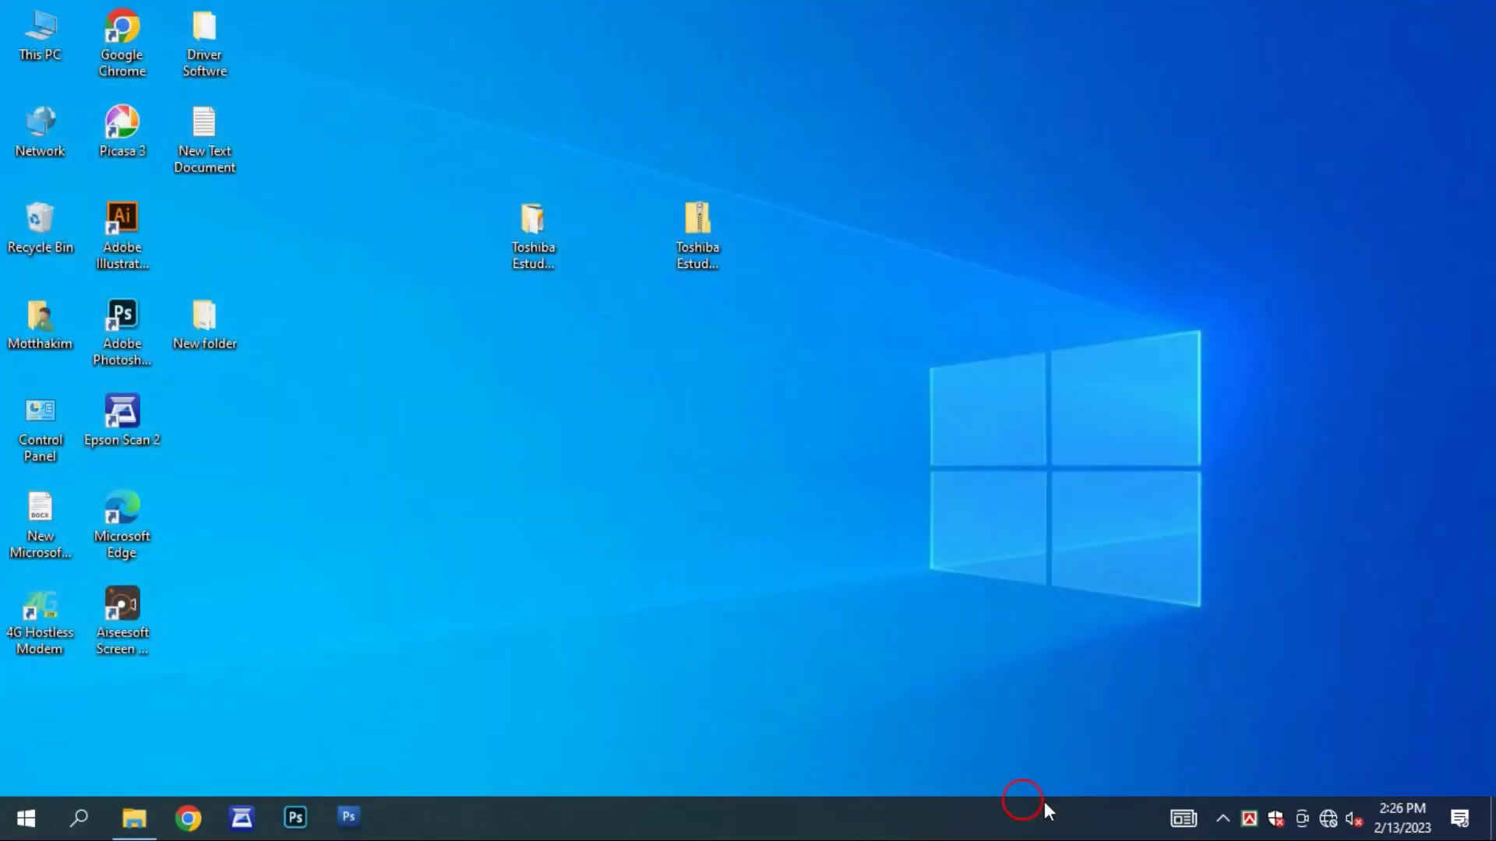
click(1229, 824)
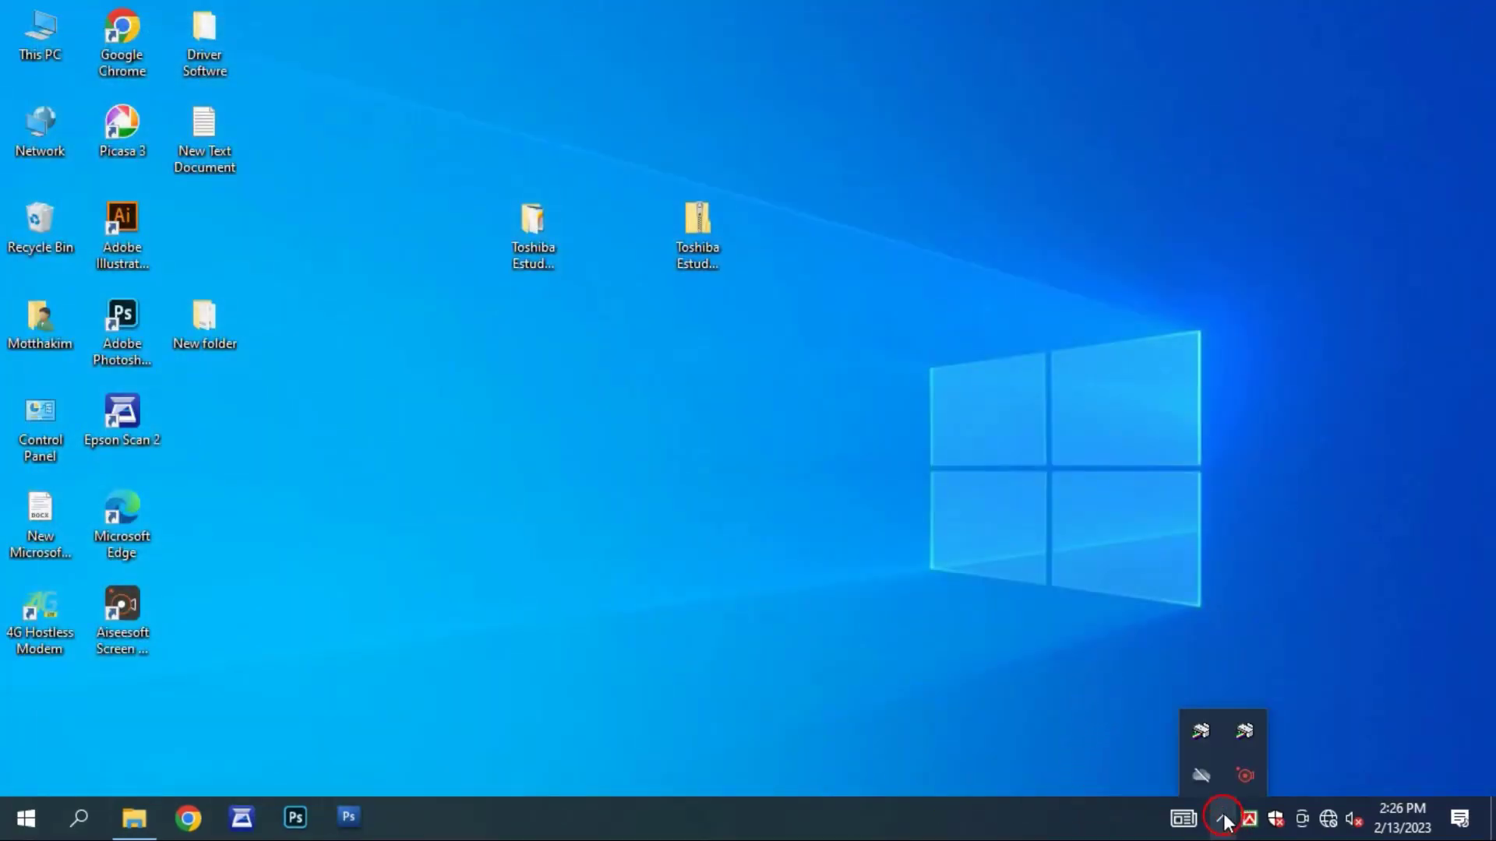
click(1201, 777)
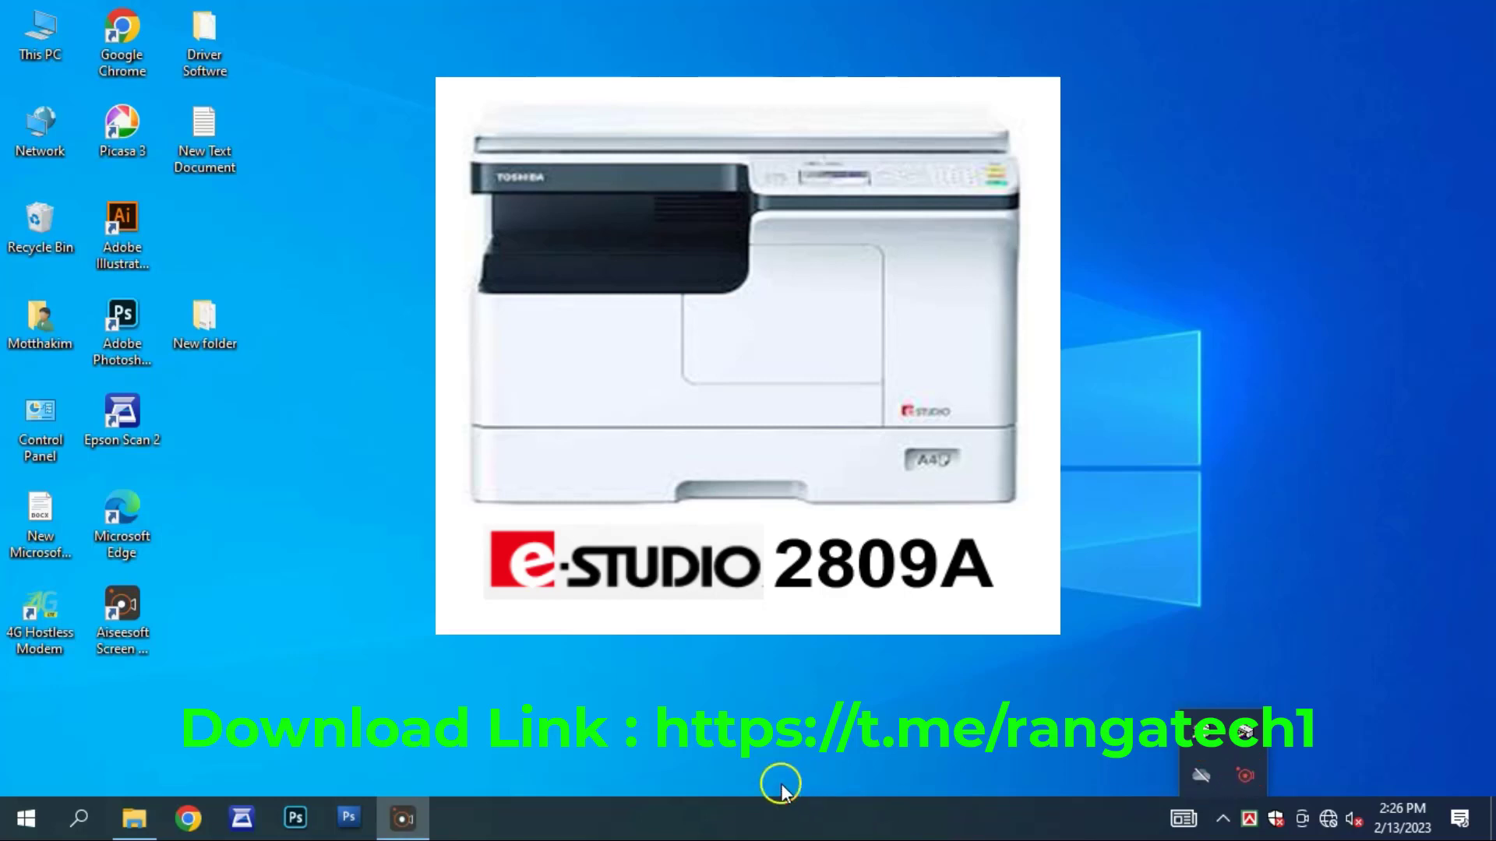